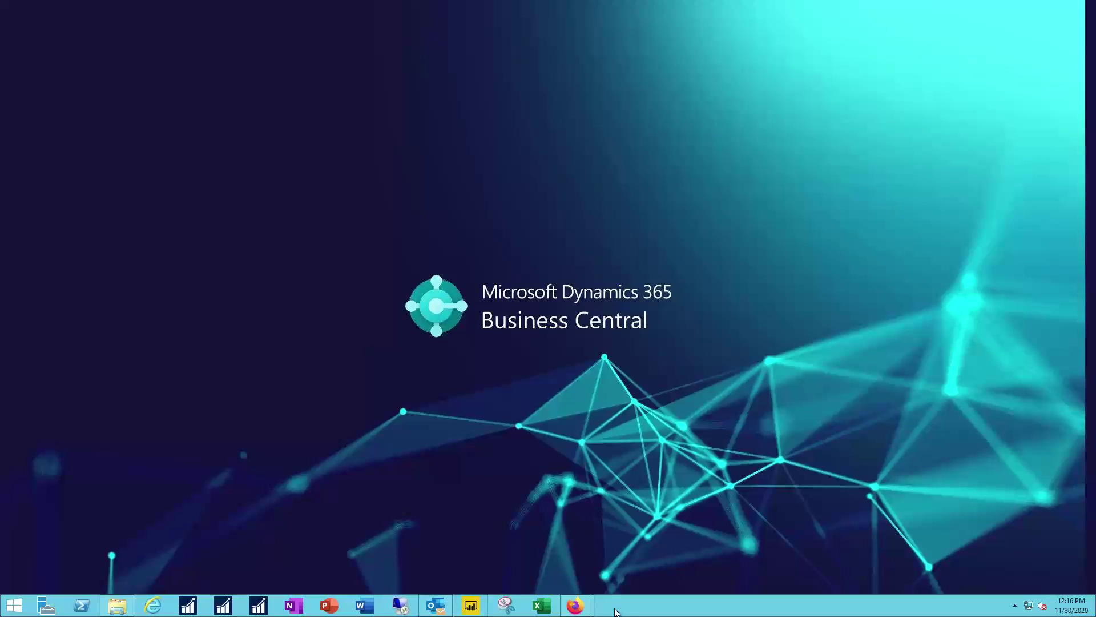
- Start a new purchase invoice from the Purchasing > Purchase Invoices list
mouse_move(574, 607)
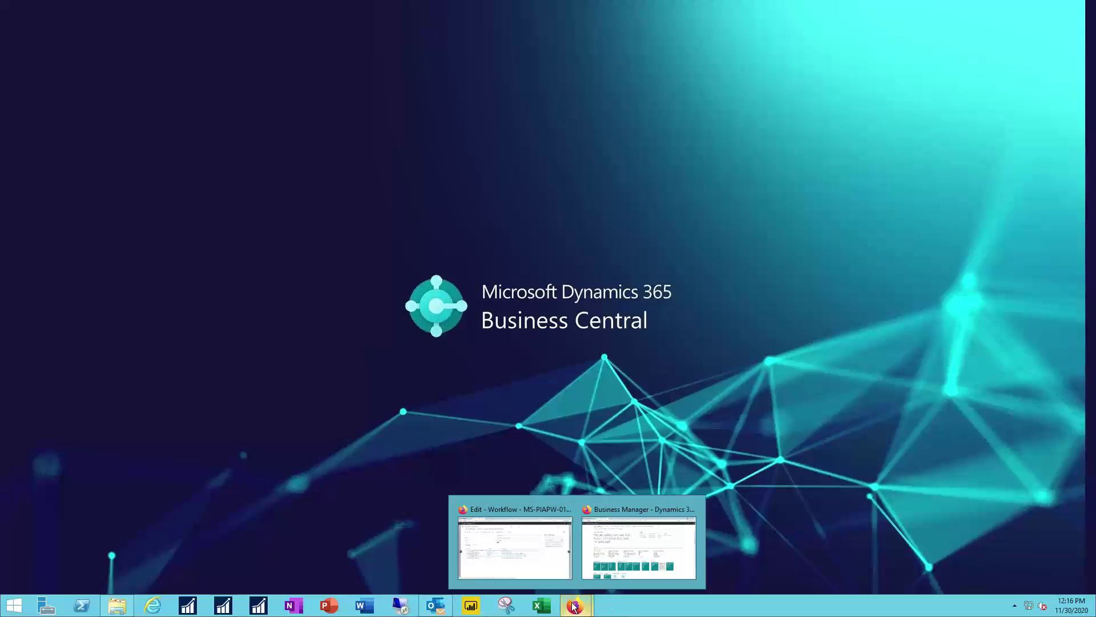
left_click(639, 512)
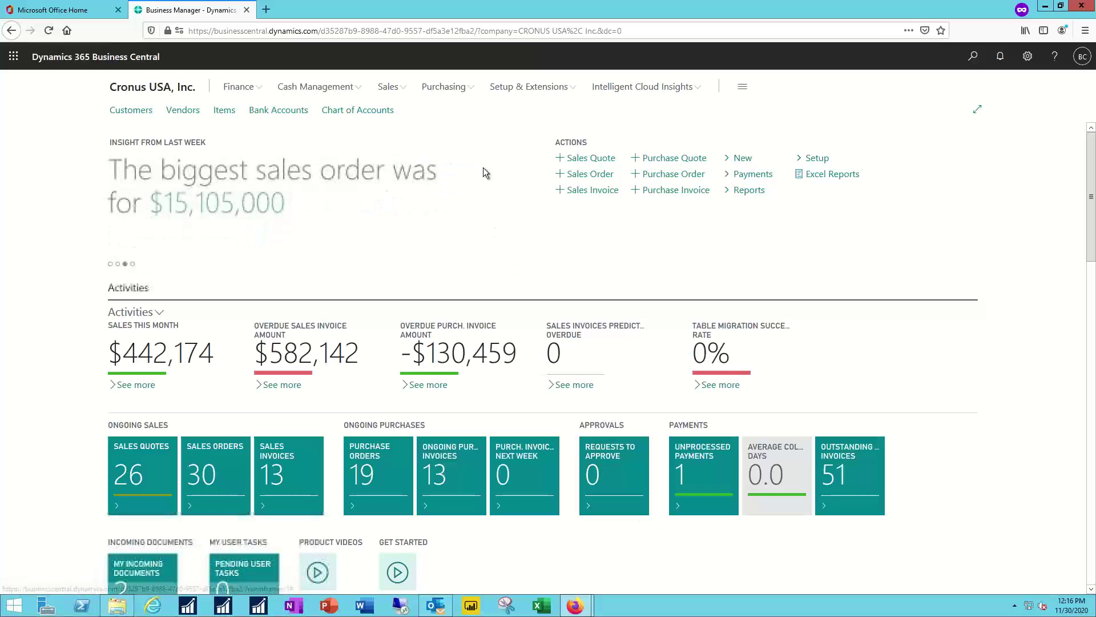
left_click(441, 90)
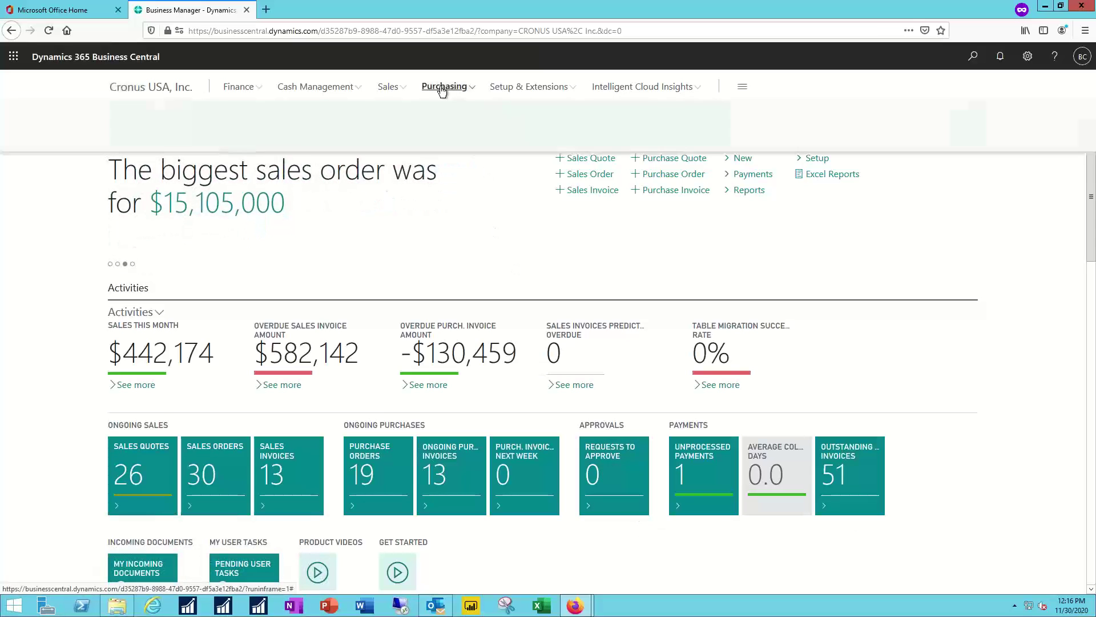
left_click(359, 109)
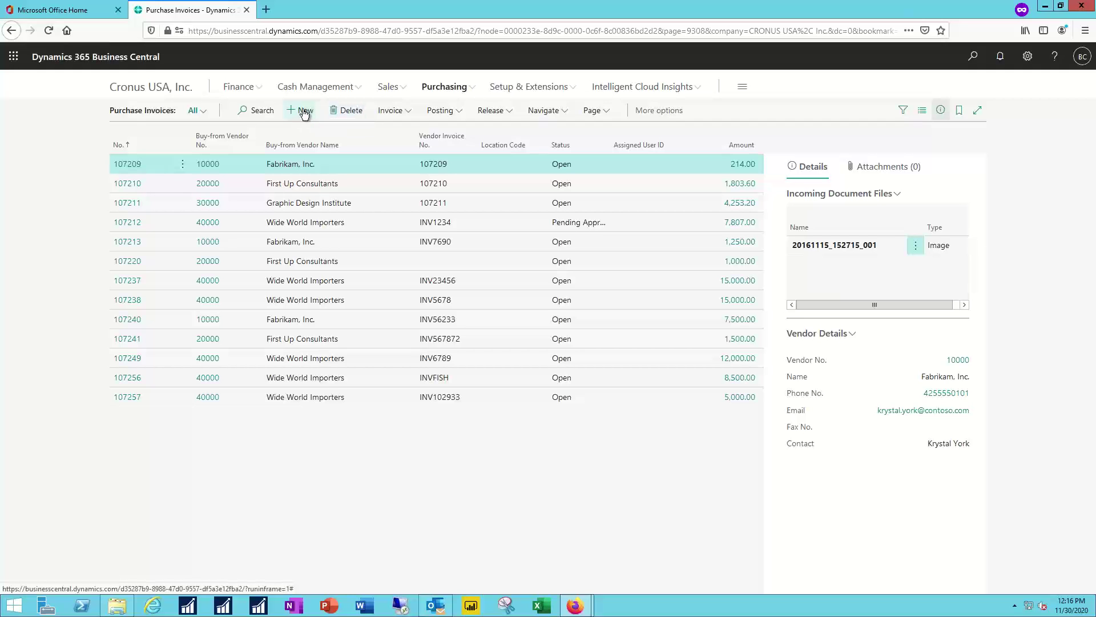
left_click(304, 112)
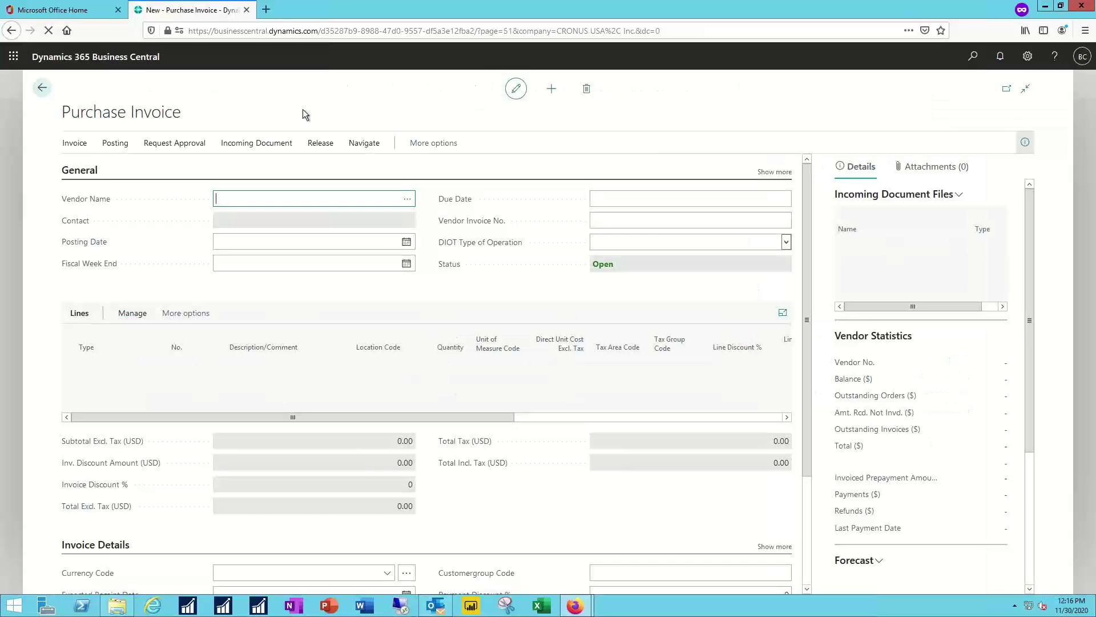
- Enter vendor 40000 (Wide World Importers) and vendor invoice number INV10203
type("40000")
key("Tab")
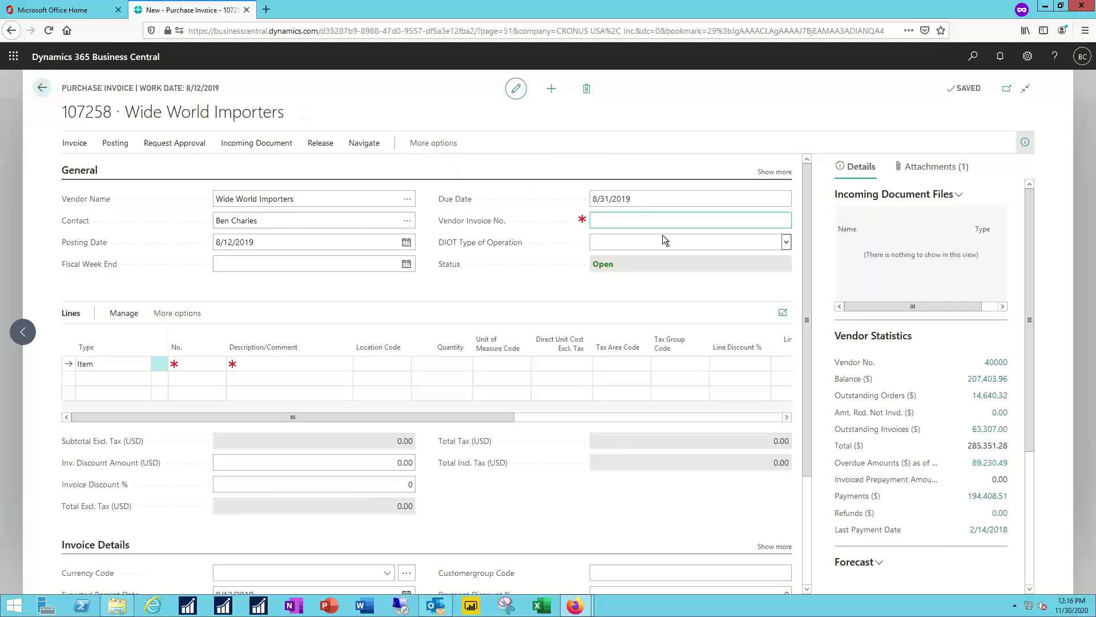
left_click(621, 220)
type("INV10203")
key("Tab")
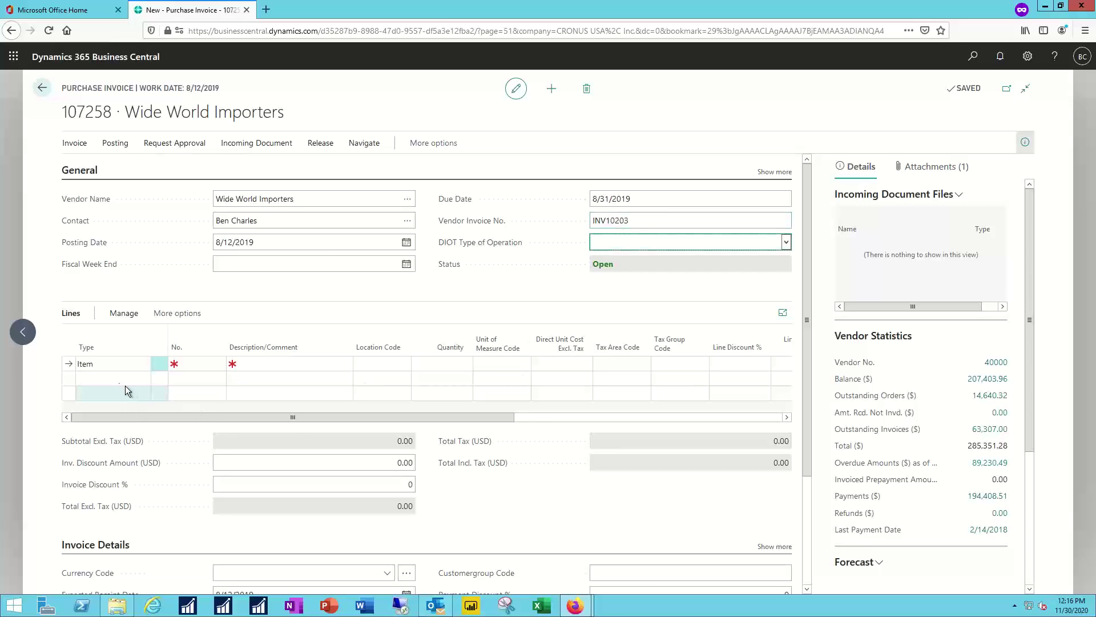
- Make the first line a G/L Account line for 61100 Life Insurance Expense
left_click(111, 366)
left_click(143, 368)
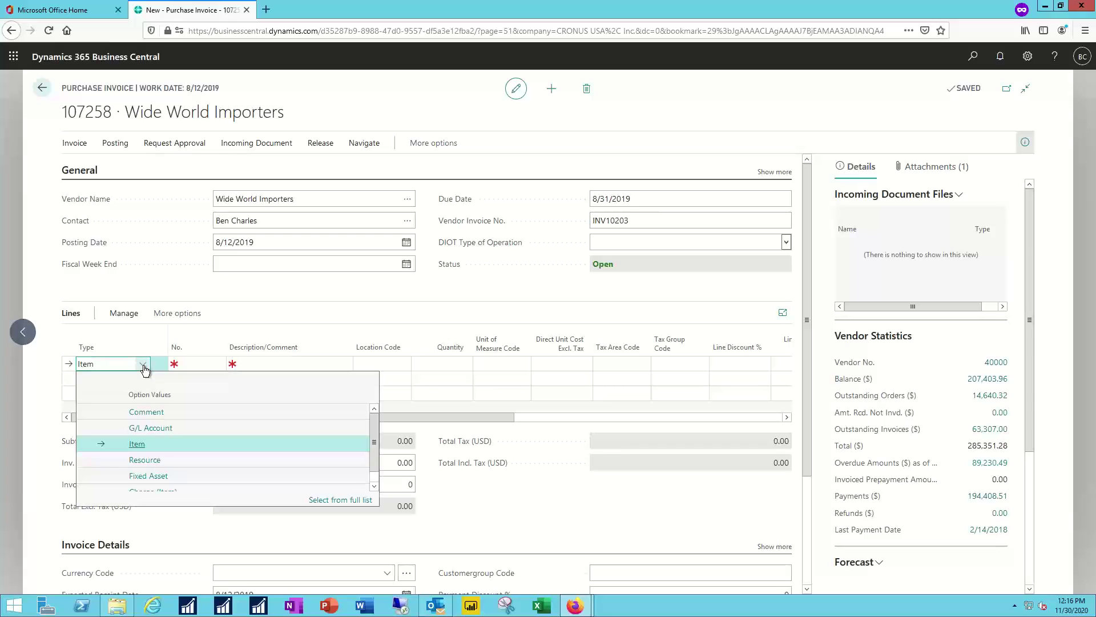
left_click(136, 429)
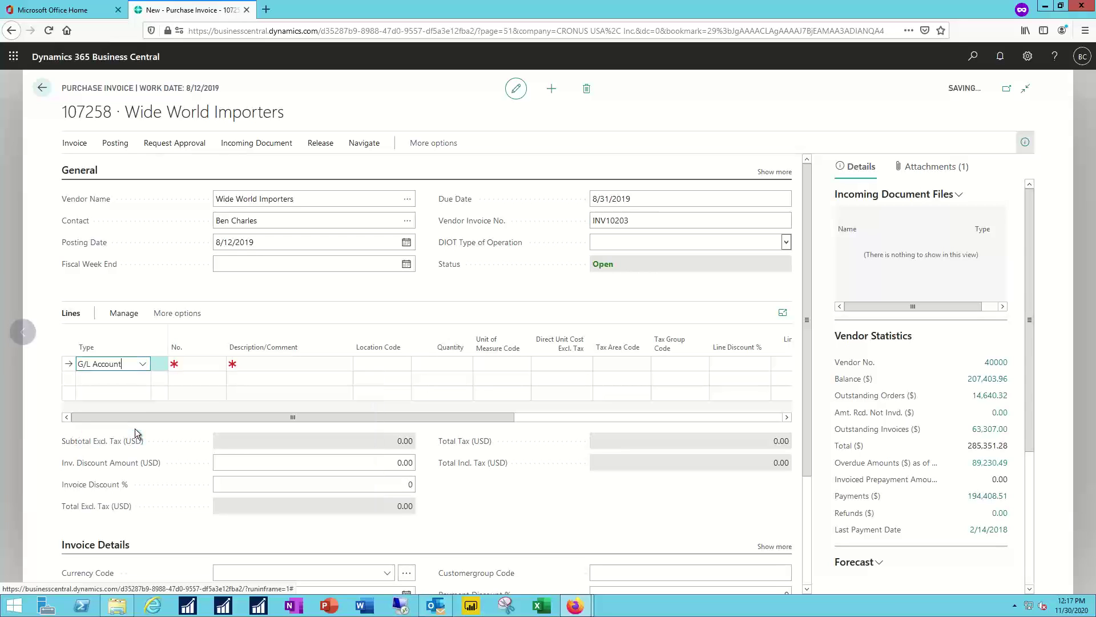
left_click(187, 363)
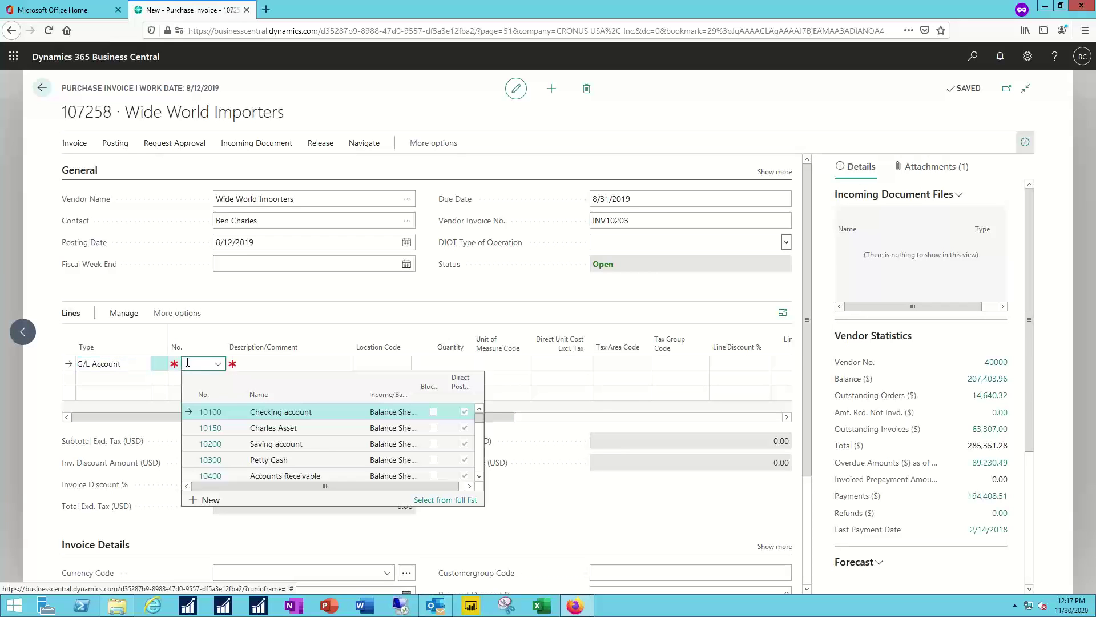
type("ku")
type("sur")
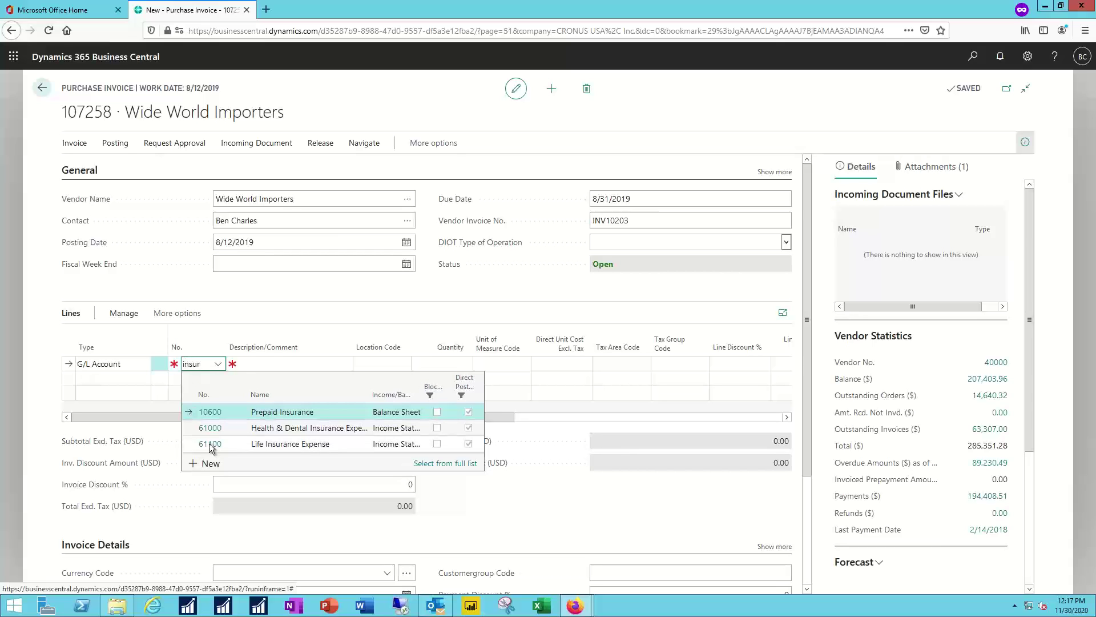
left_click(211, 445)
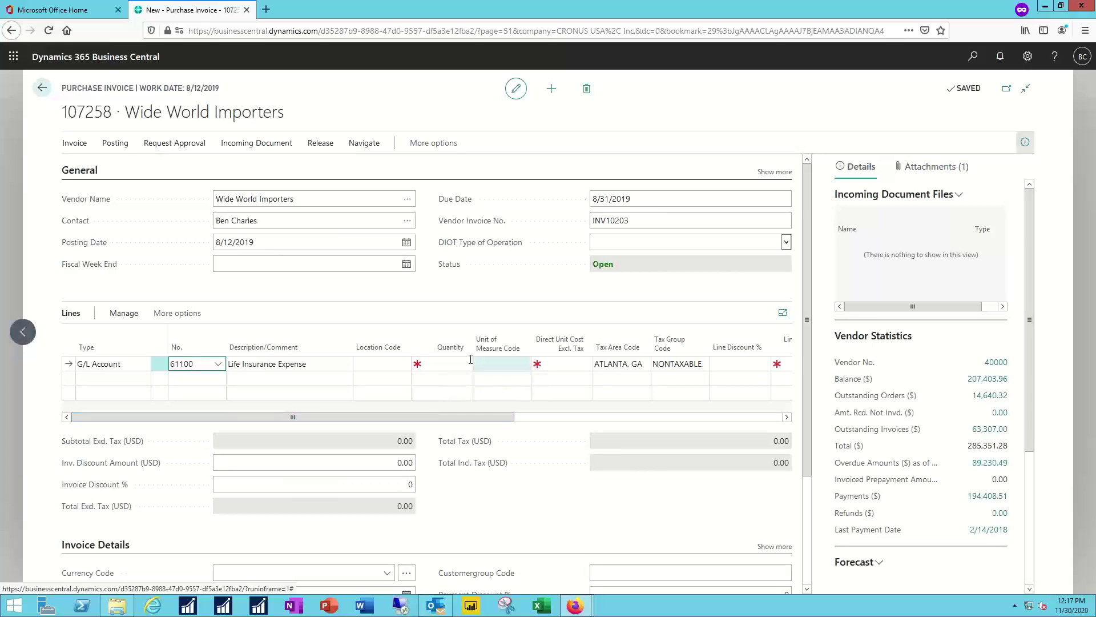
- Set the line quantity to 1 and the direct unit cost to 5,000.00
left_click(460, 365)
type("1")
key("Tab")
key("Tab")
type("5000.")
key("Tab")
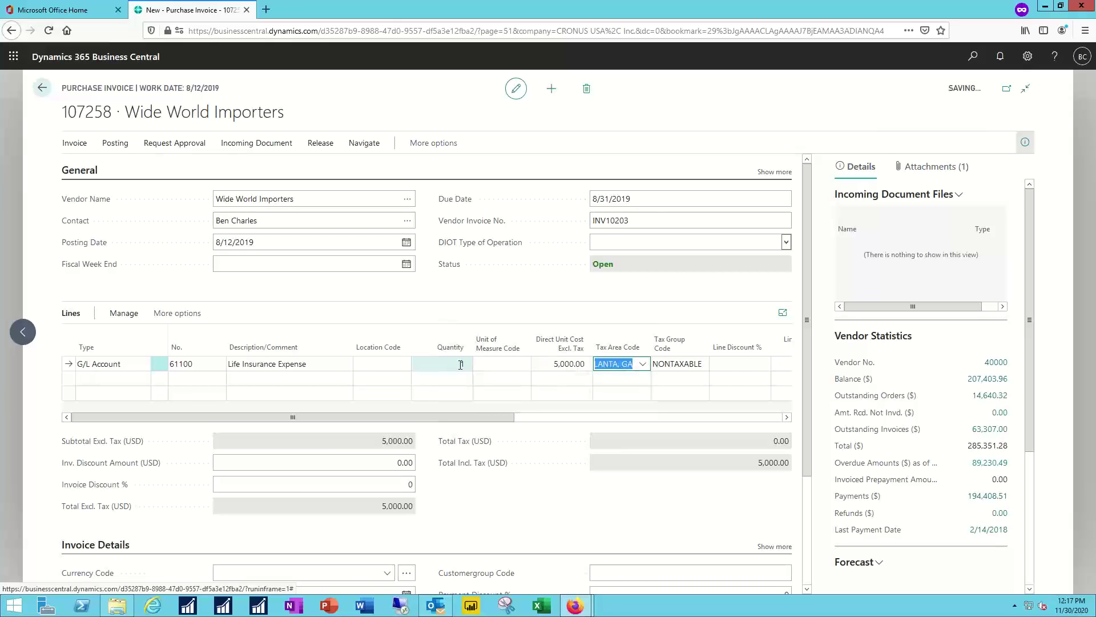
left_click(564, 417)
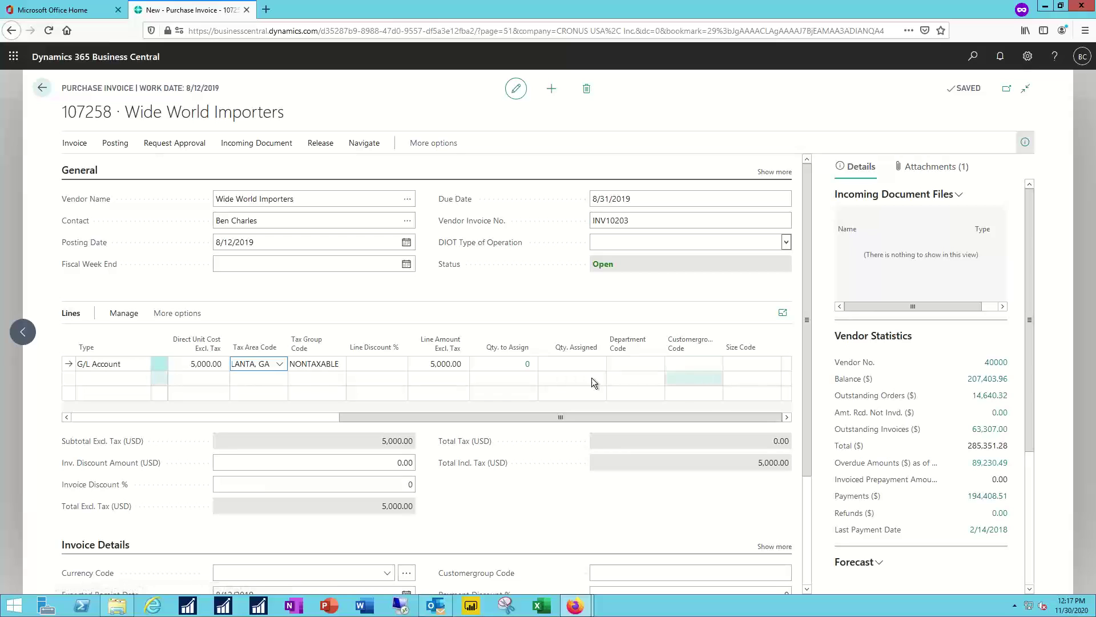
- Preview the invoice's posting entries, close the preview, then try to post the invoice
left_click(173, 415)
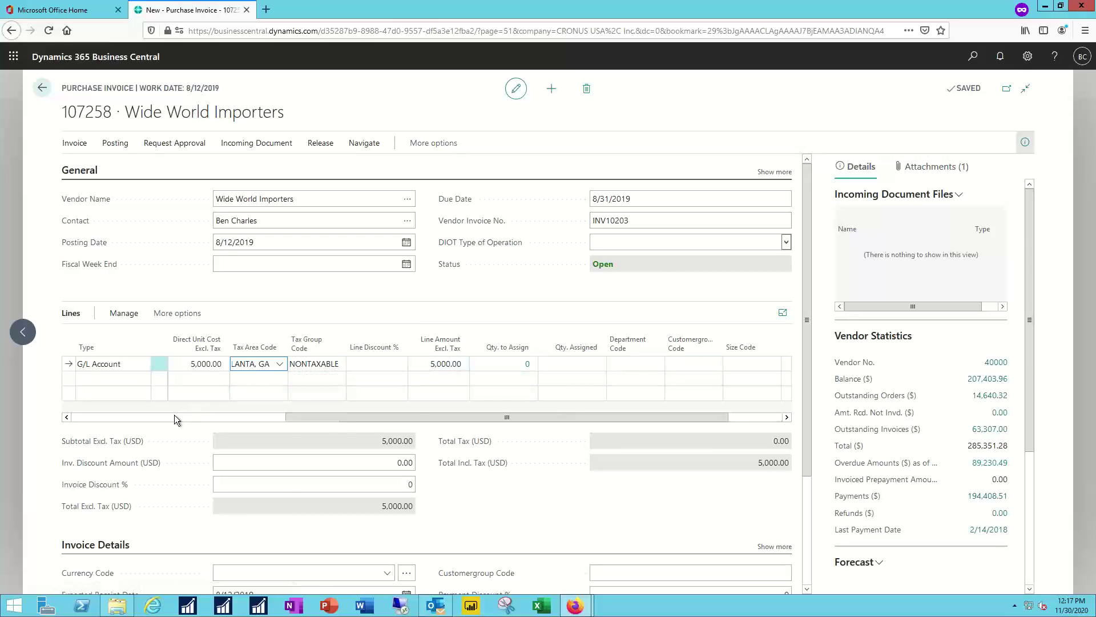
left_click(115, 145)
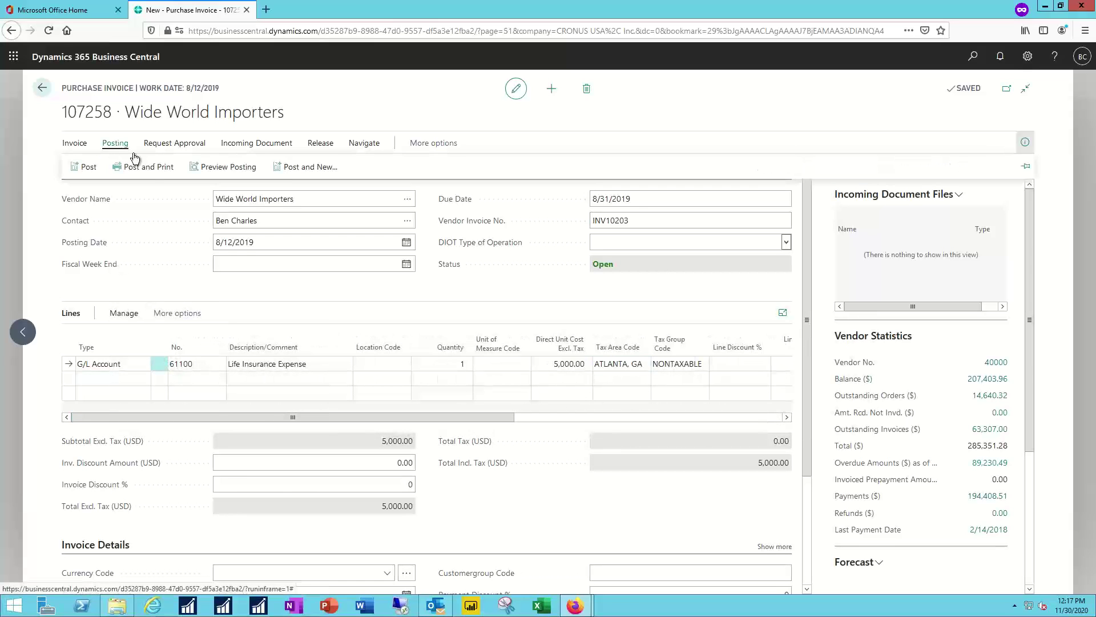
left_click(233, 167)
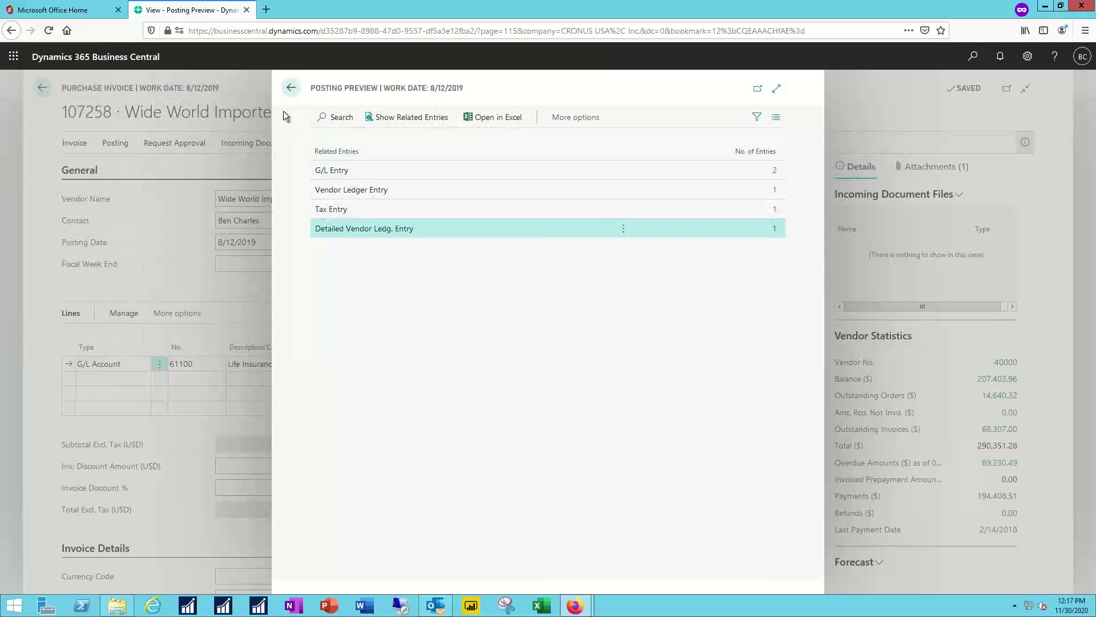
left_click(292, 89)
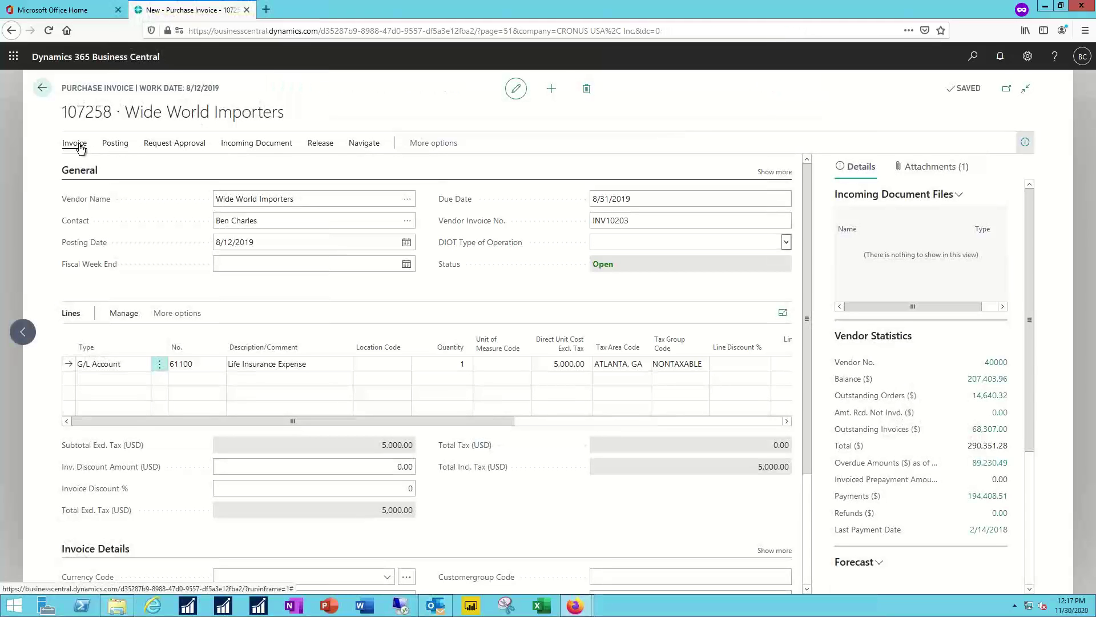
left_click(114, 144)
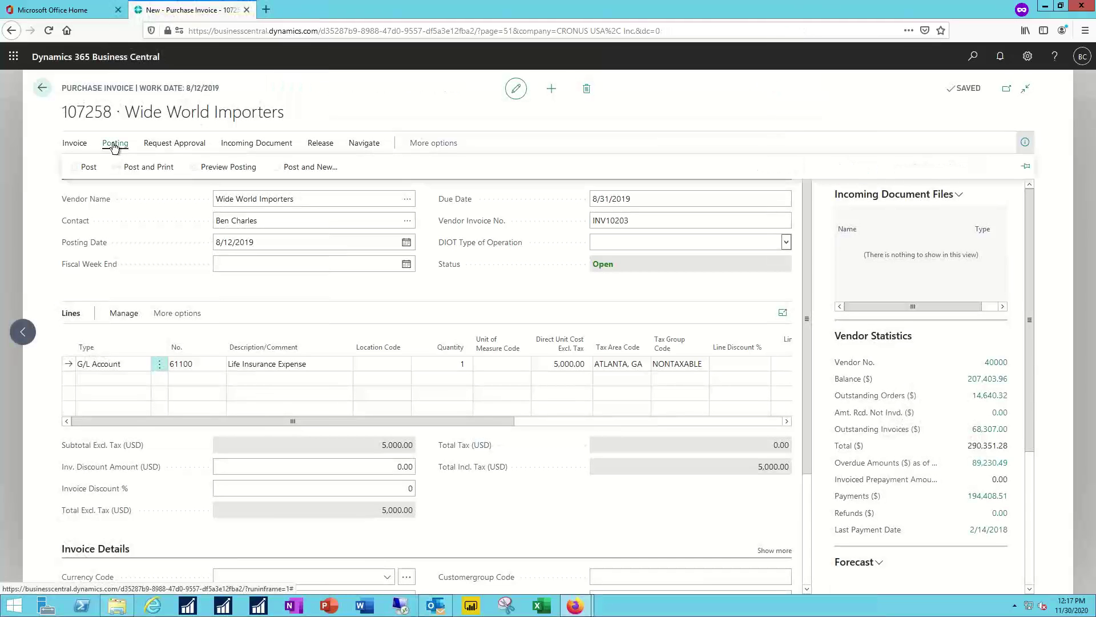
left_click(84, 167)
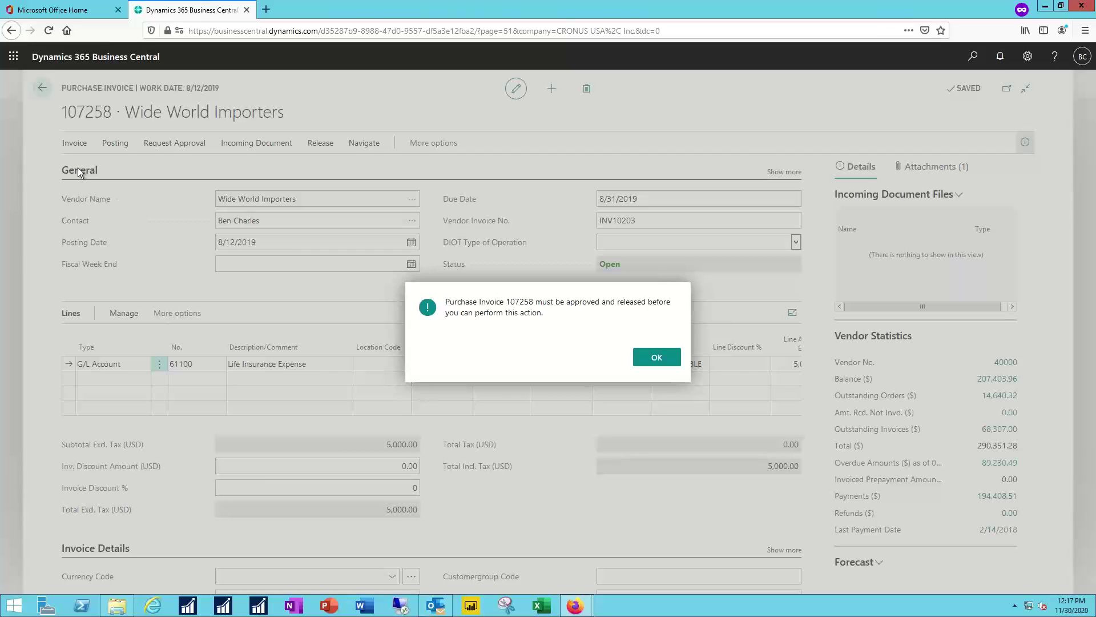
- Send invoice 107258 for approval, then close it and return to the purchase invoice list
left_click(655, 363)
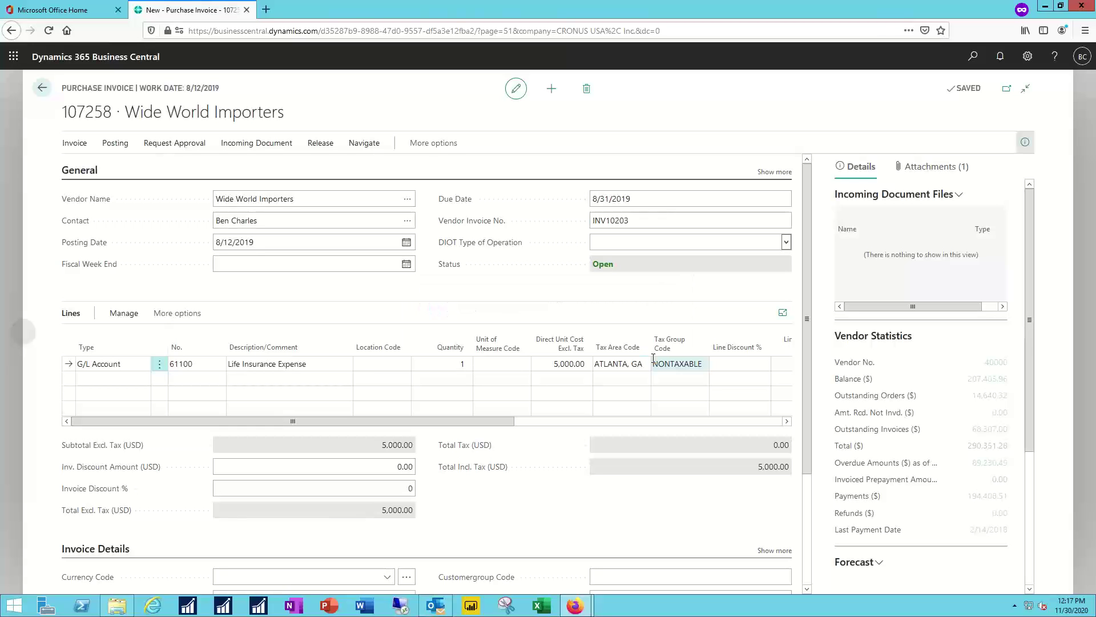
left_click(169, 146)
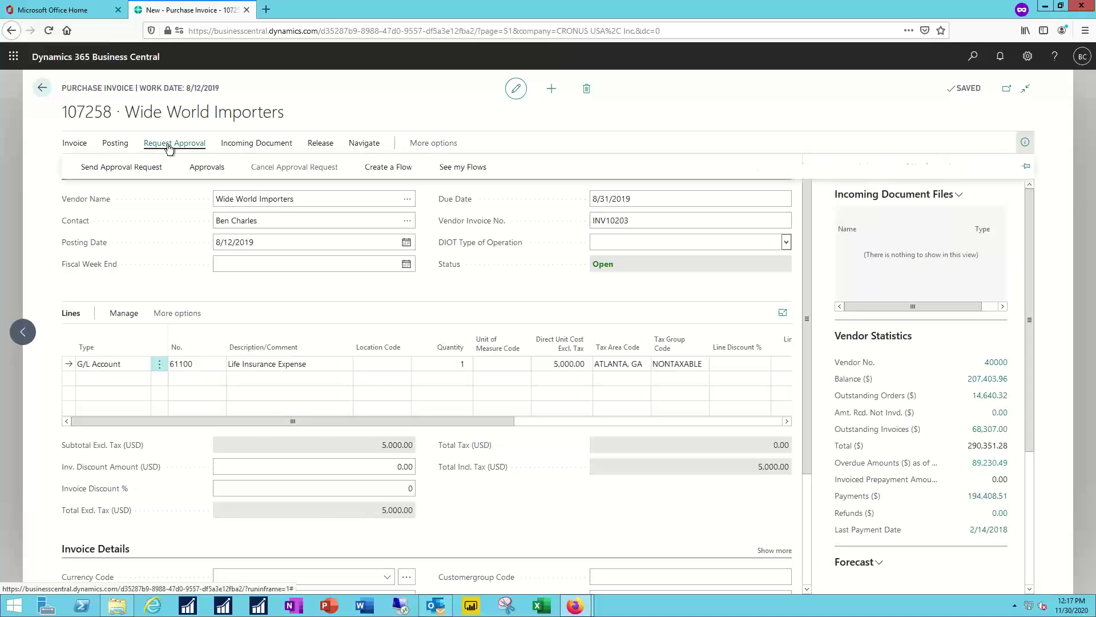
left_click(90, 170)
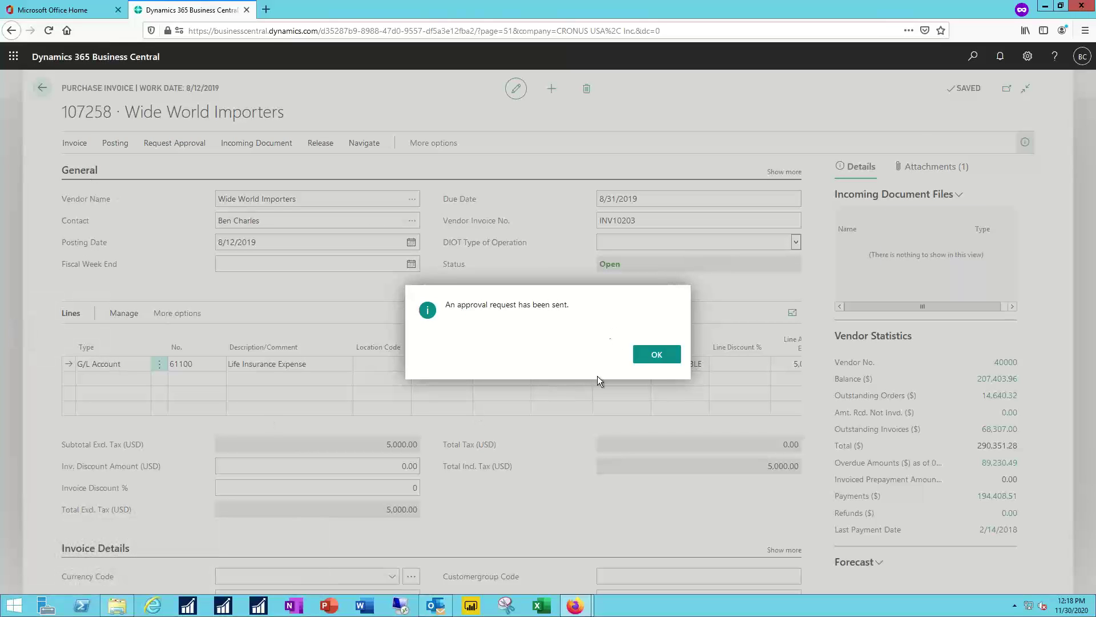
left_click(657, 354)
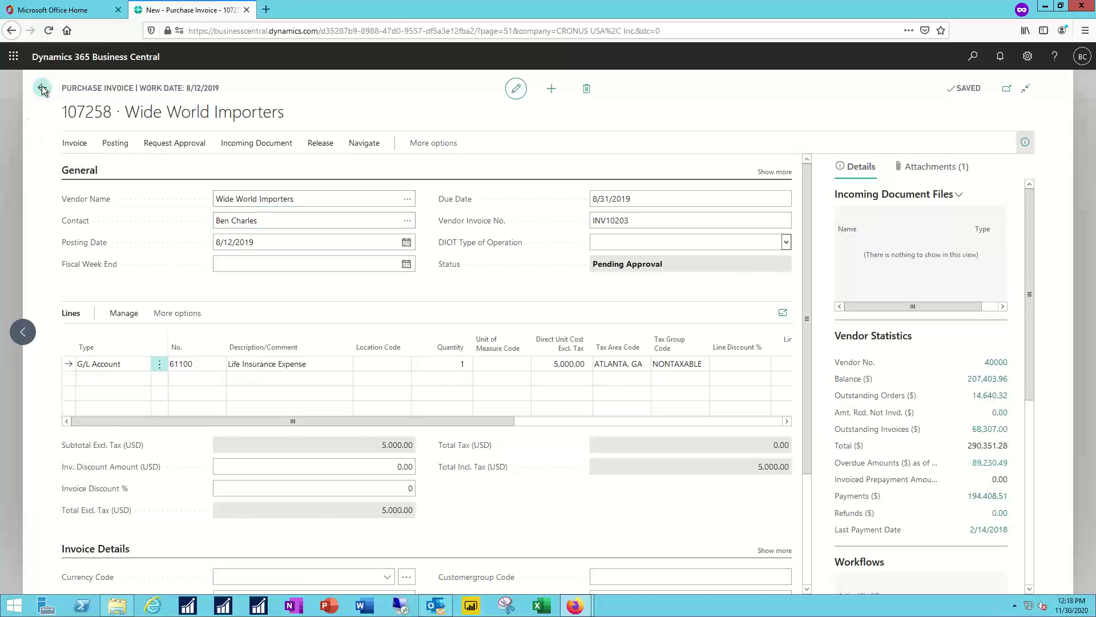
left_click(43, 90)
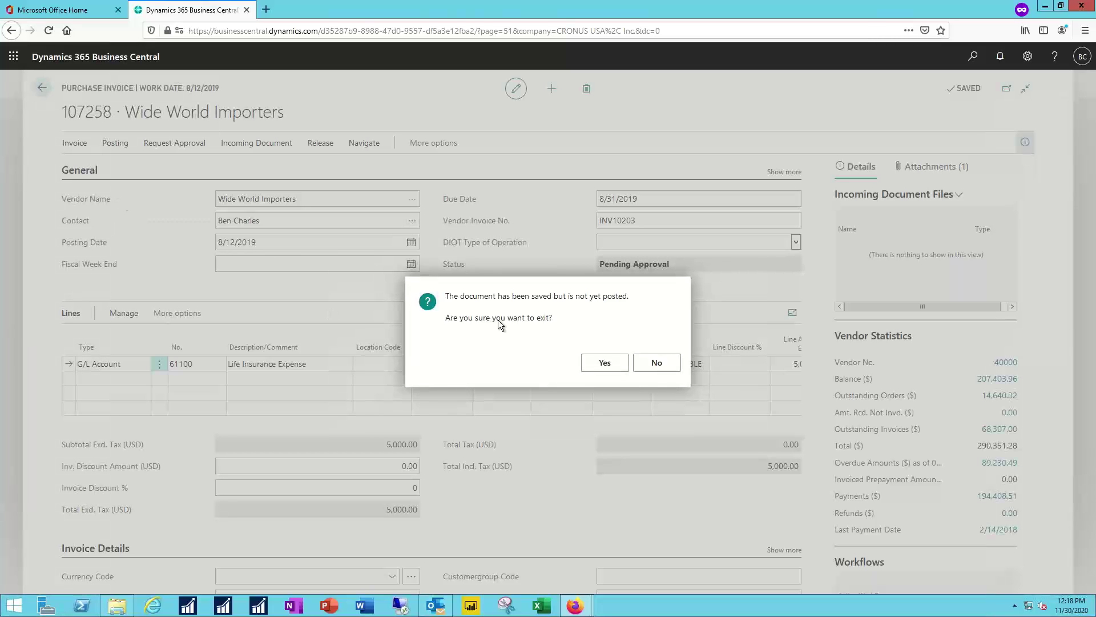
left_click(605, 363)
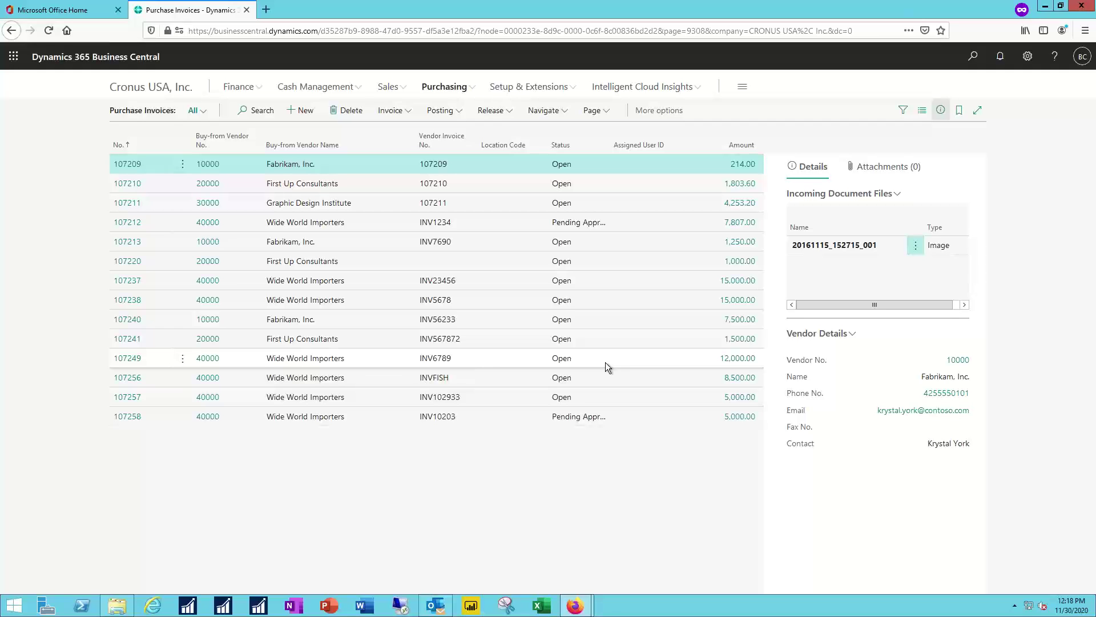
- Switch to Outlook and check the inbox for new mail
left_click(437, 606)
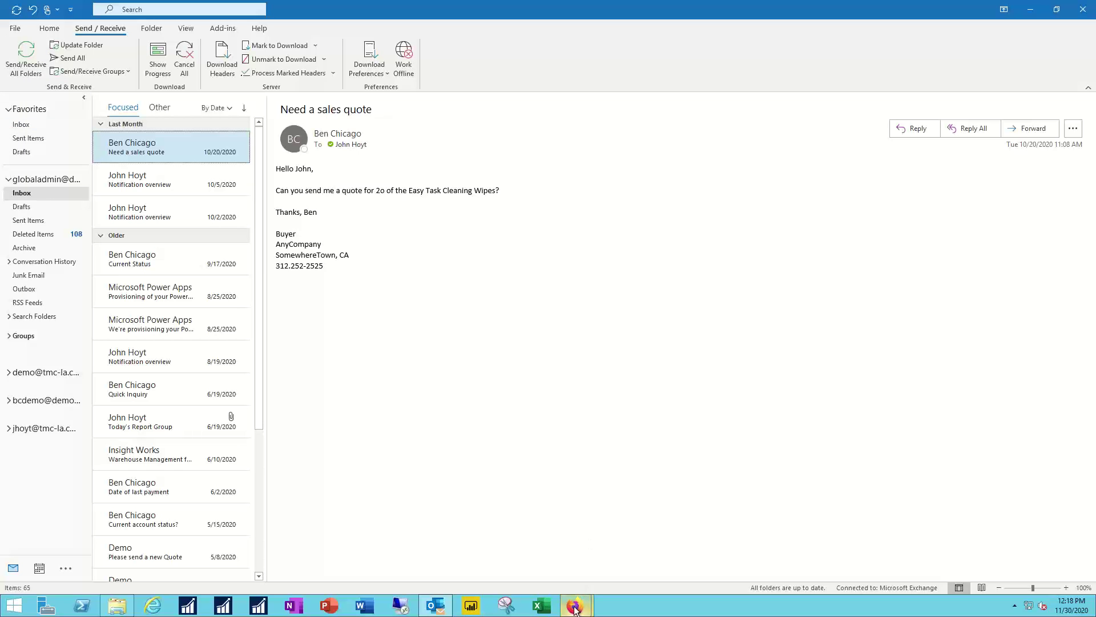
mouse_move(575, 610)
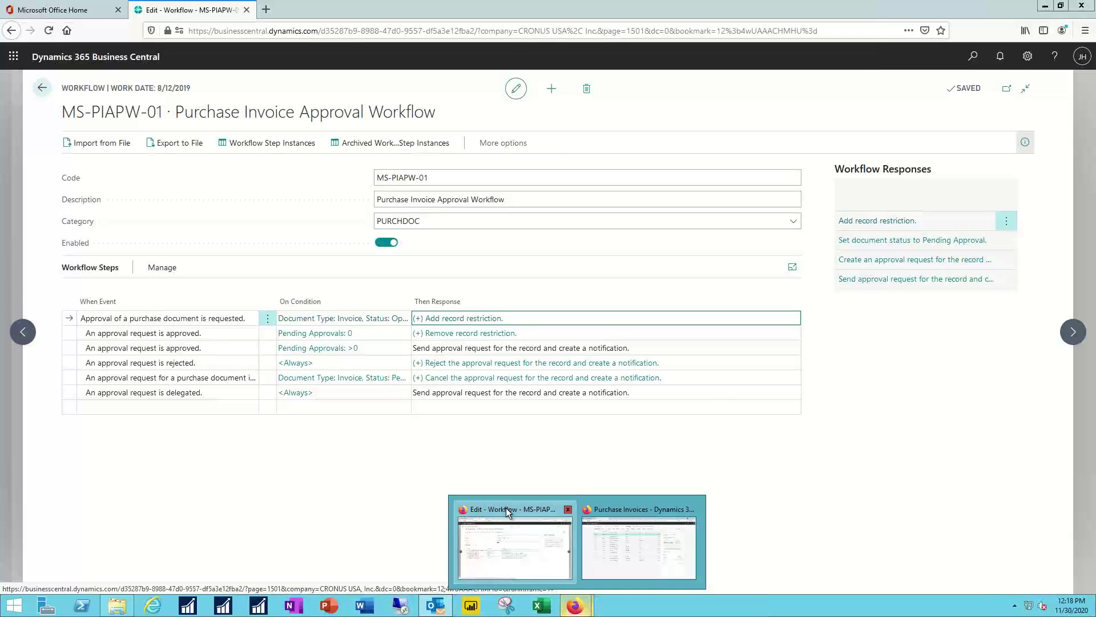
- Close the approval workflow card and the Workflows list to reach the Role Center
left_click(505, 508)
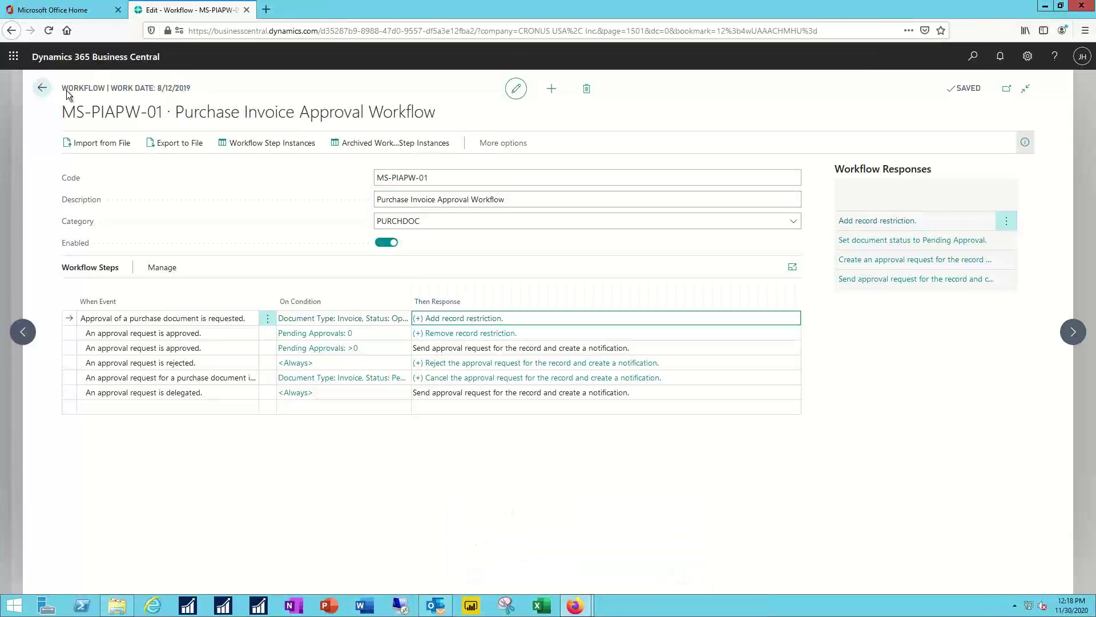
left_click(43, 88)
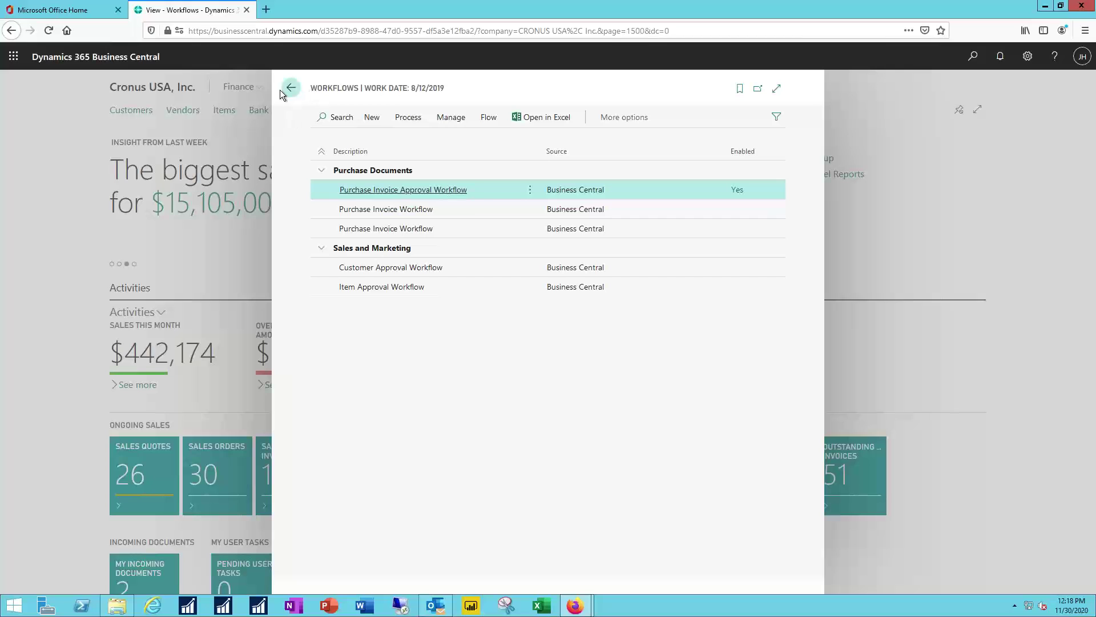
left_click(289, 89)
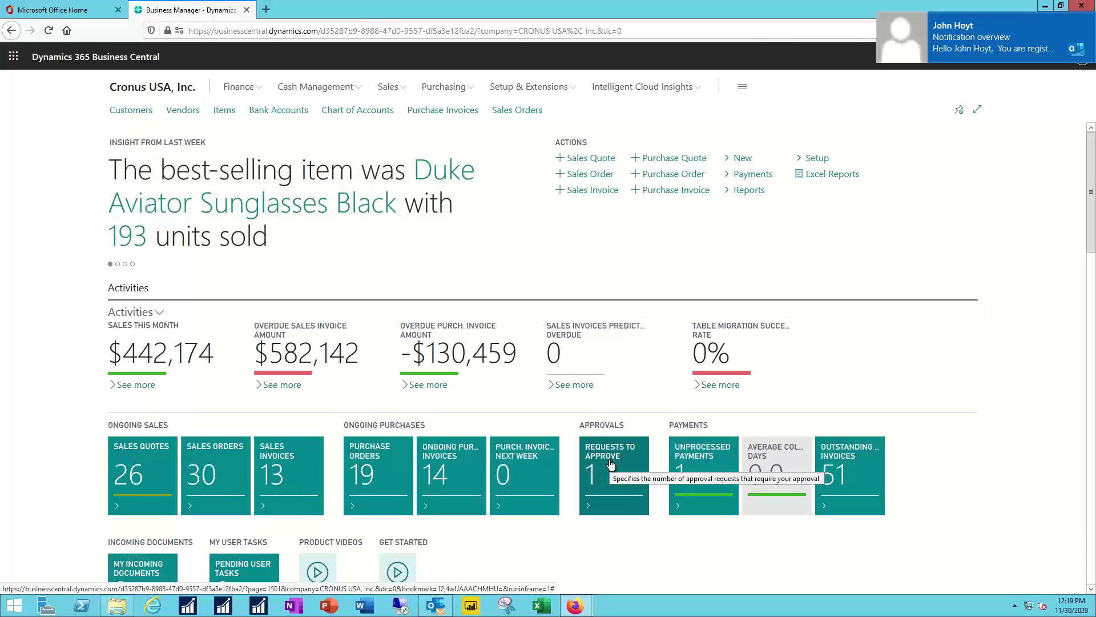
- Open the approval notification email and follow its Purchase Invoice 107258 link
left_click(435, 605)
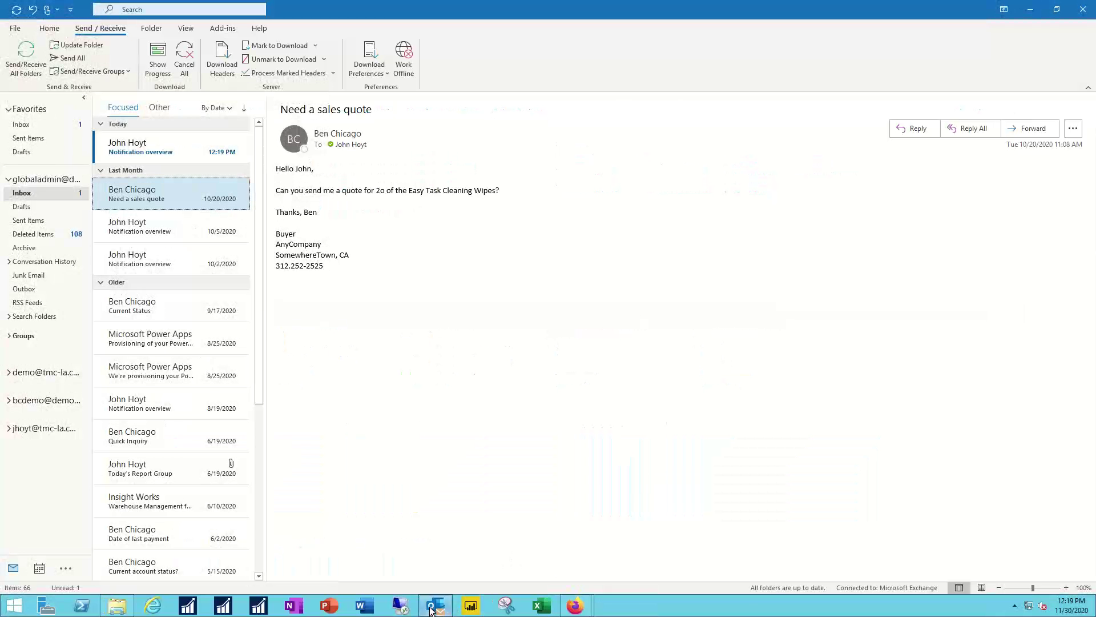
left_click(126, 144)
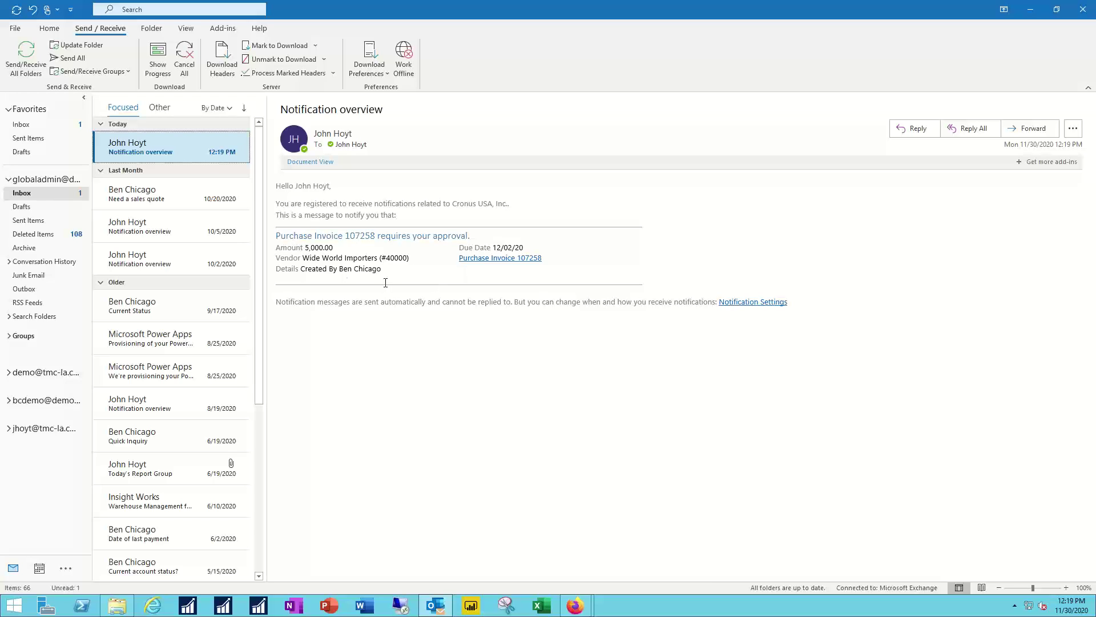
left_click(513, 258)
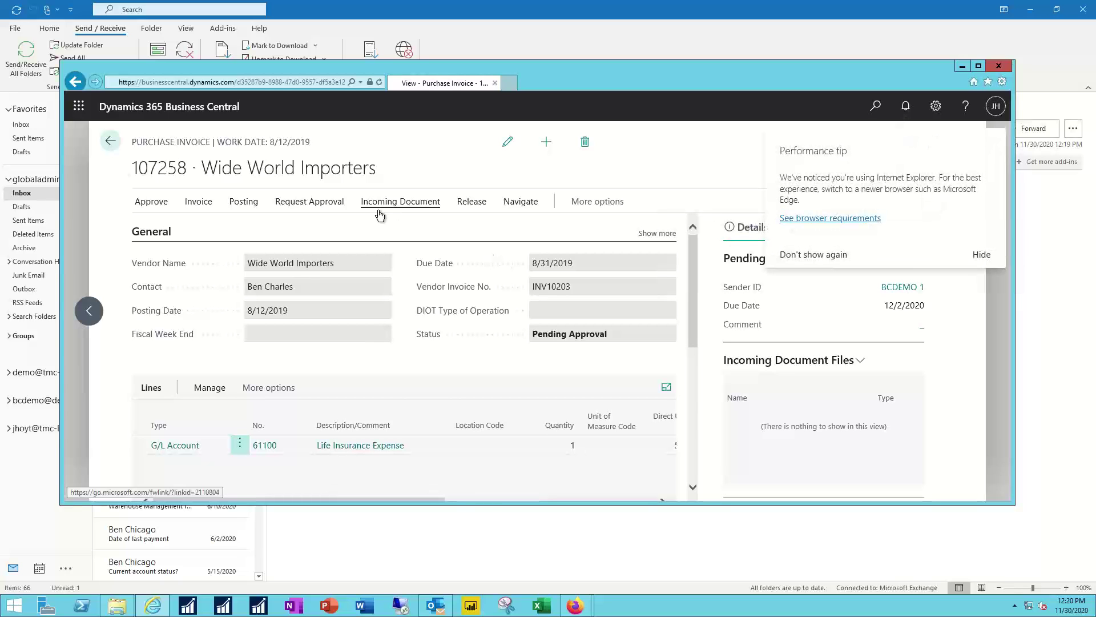
- Check the invoice's approval actions, then close the invoice window opened from the email
left_click(307, 206)
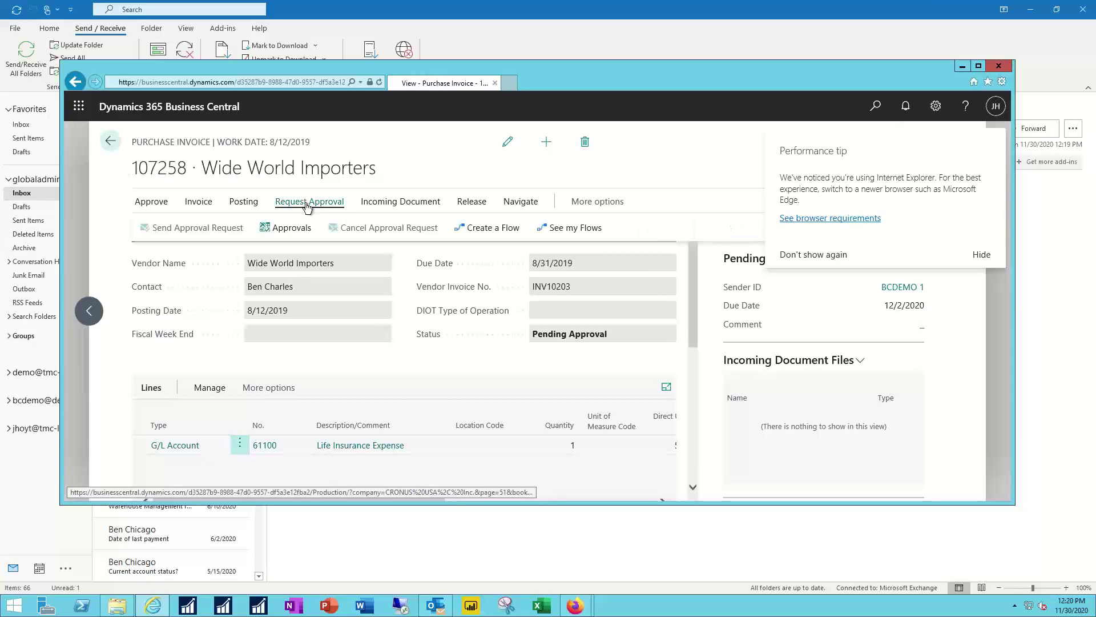
left_click(1000, 68)
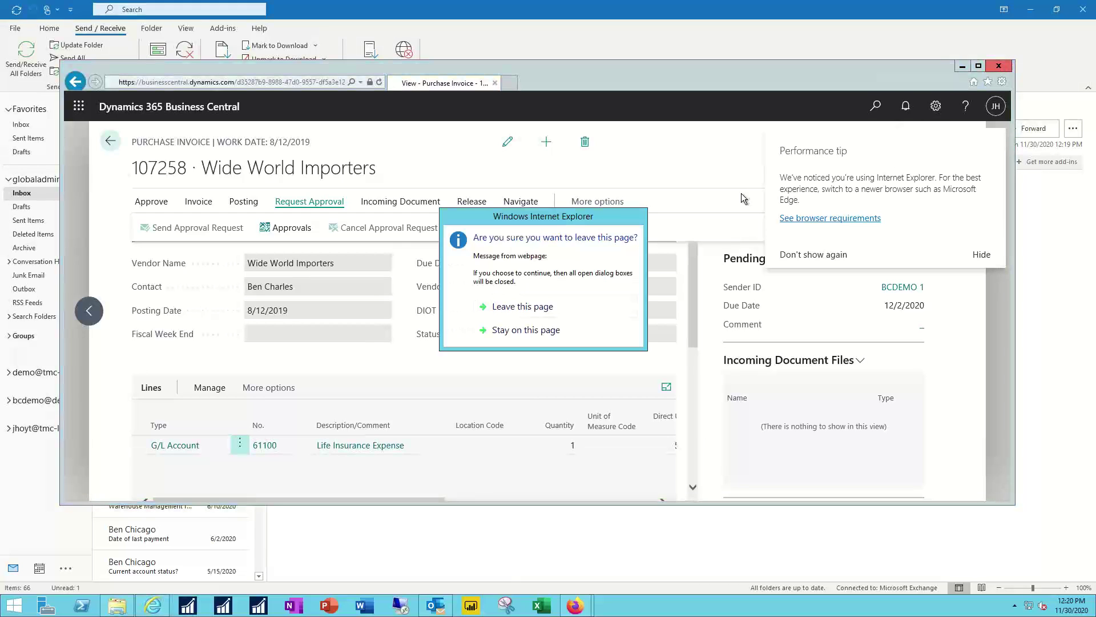
left_click(505, 307)
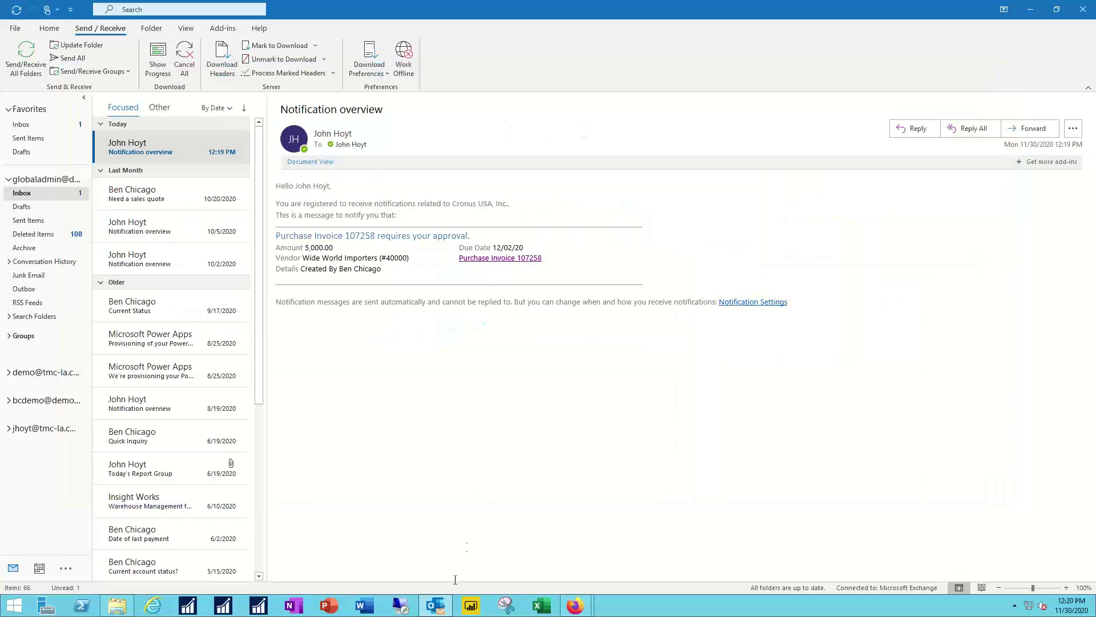
- Approve the Purchase Invoice 107258 request from Requests to Approve, then return home
mouse_move(575, 605)
left_click(591, 263)
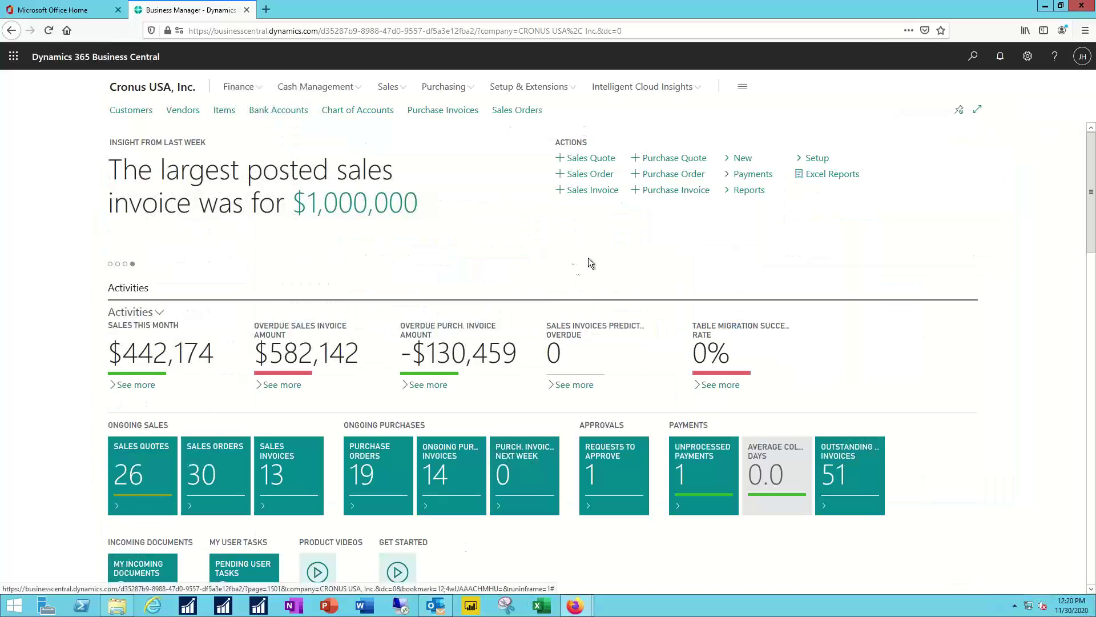
left_click(616, 469)
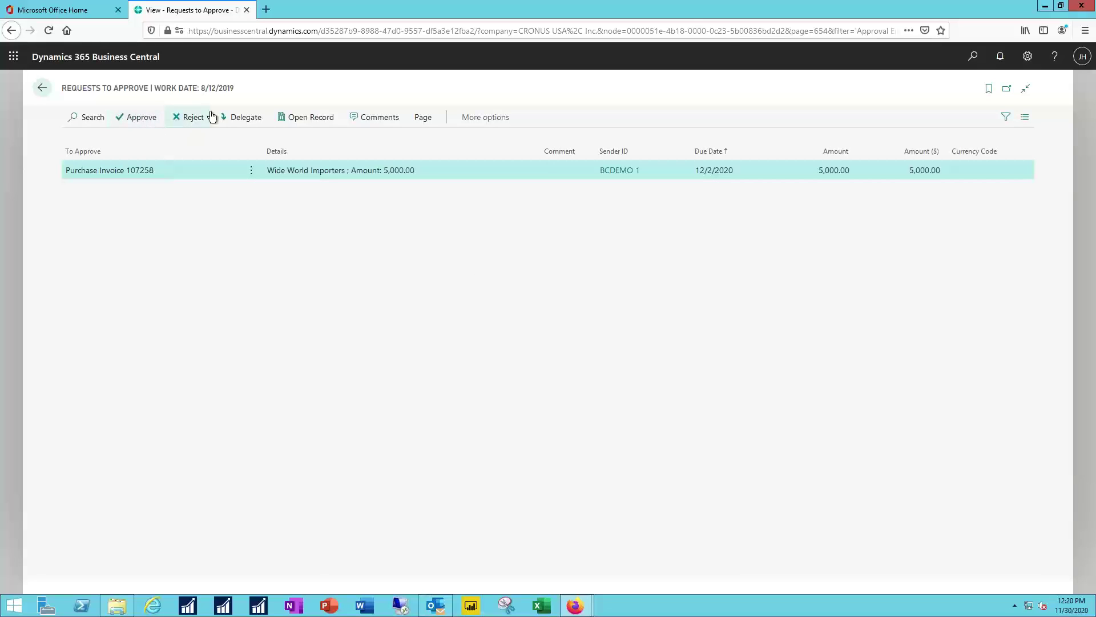
left_click(137, 122)
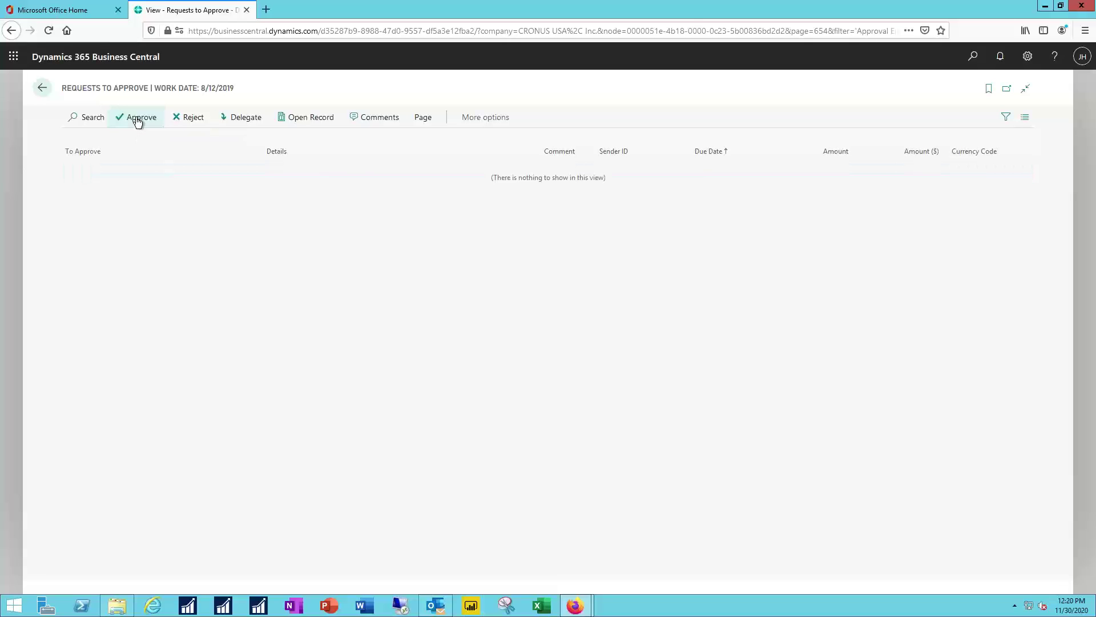
left_click(41, 87)
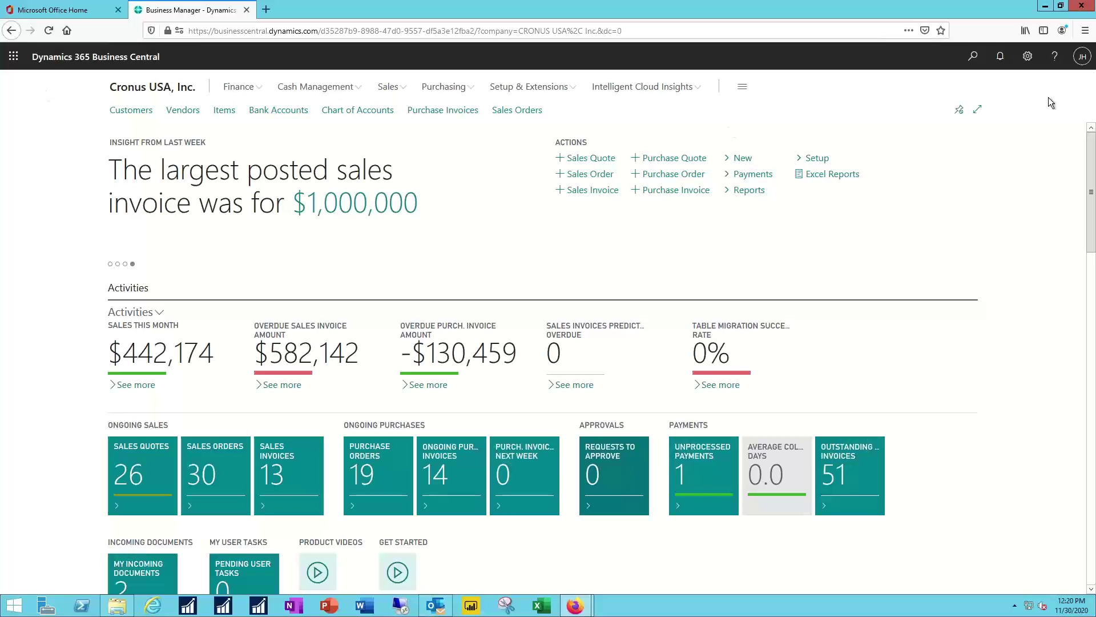
- Close the approver's window and open Purchase Invoice 107258 from the invoice list
left_click(1081, 8)
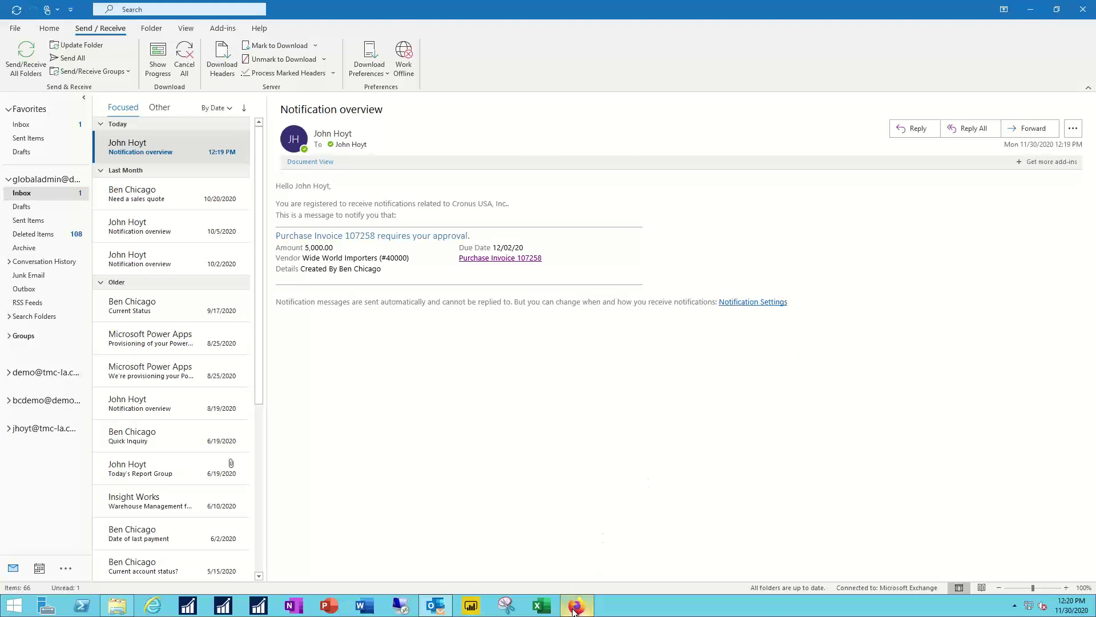
left_click(574, 604)
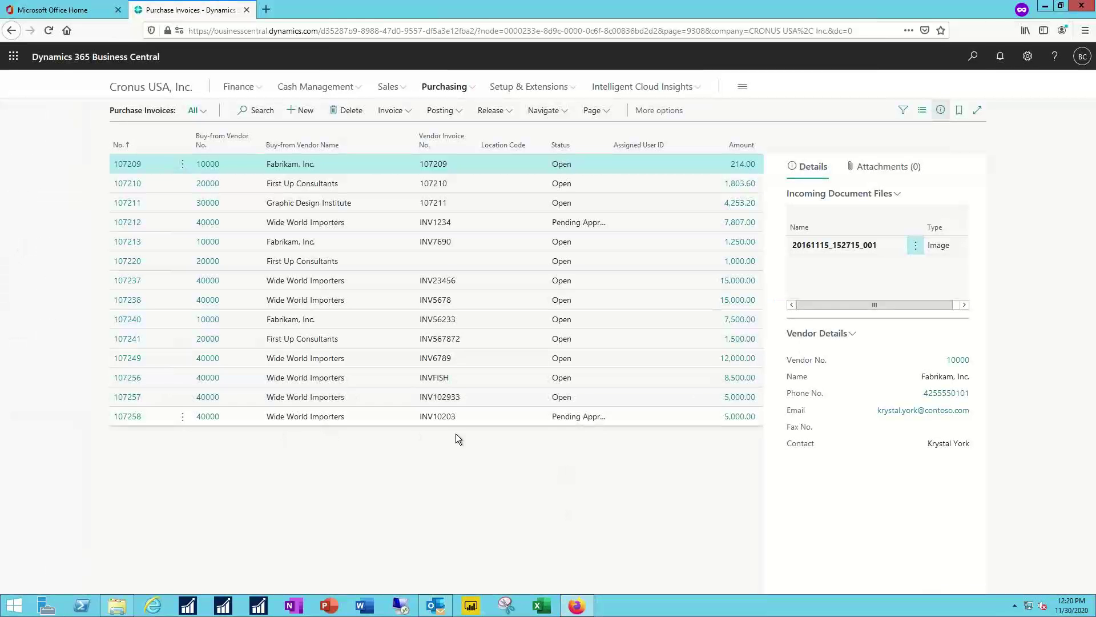
left_click(204, 420)
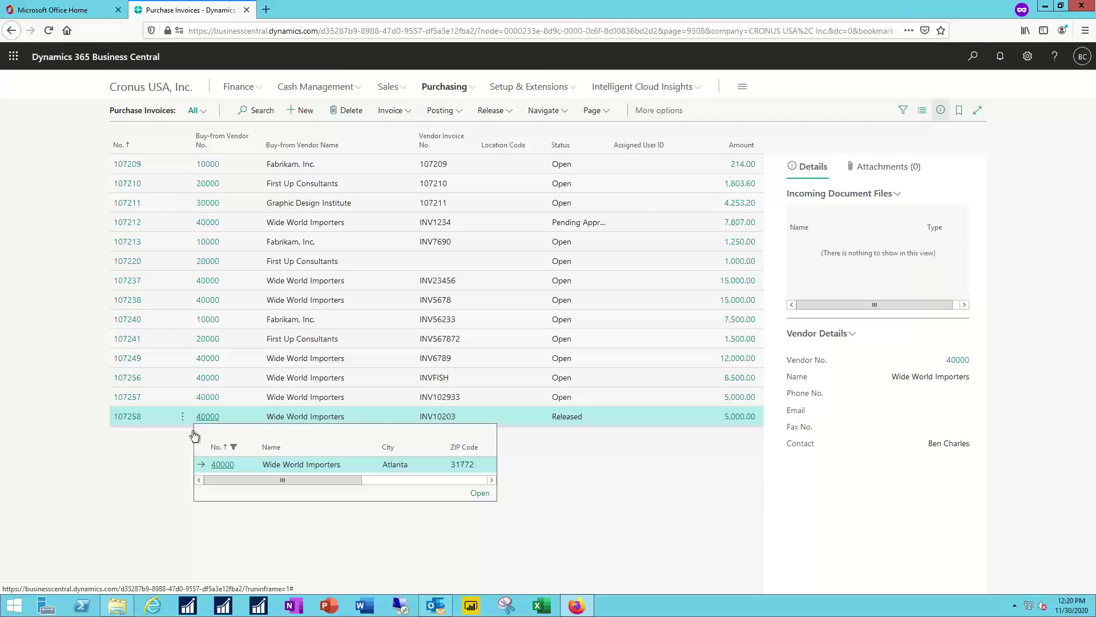
left_click(119, 417)
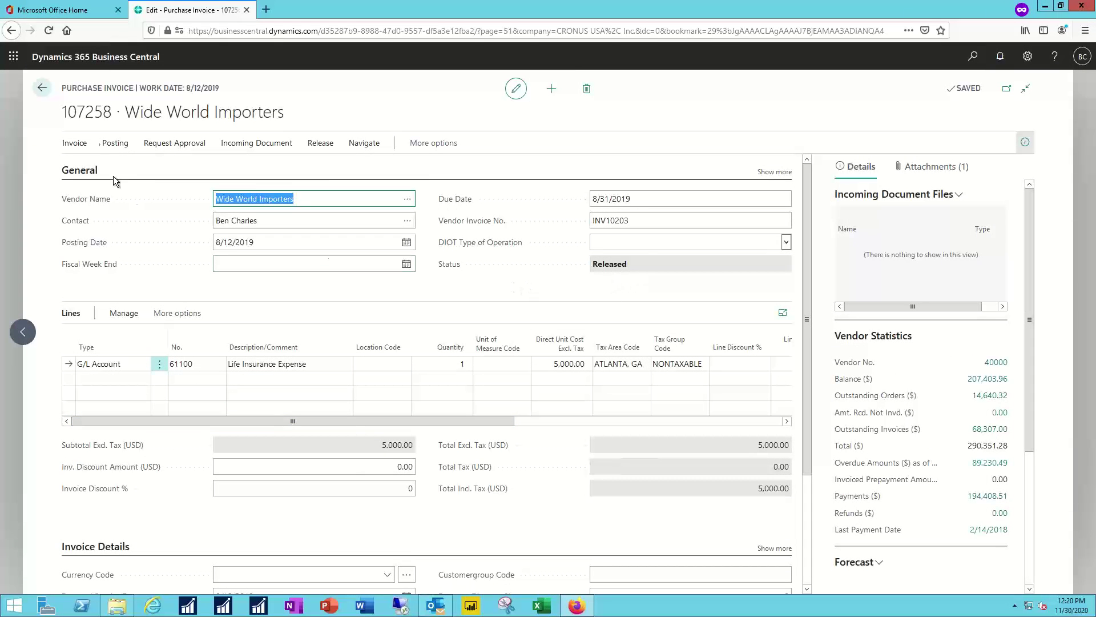
- Post invoice 107258 and open the resulting posted invoice 108251
left_click(112, 142)
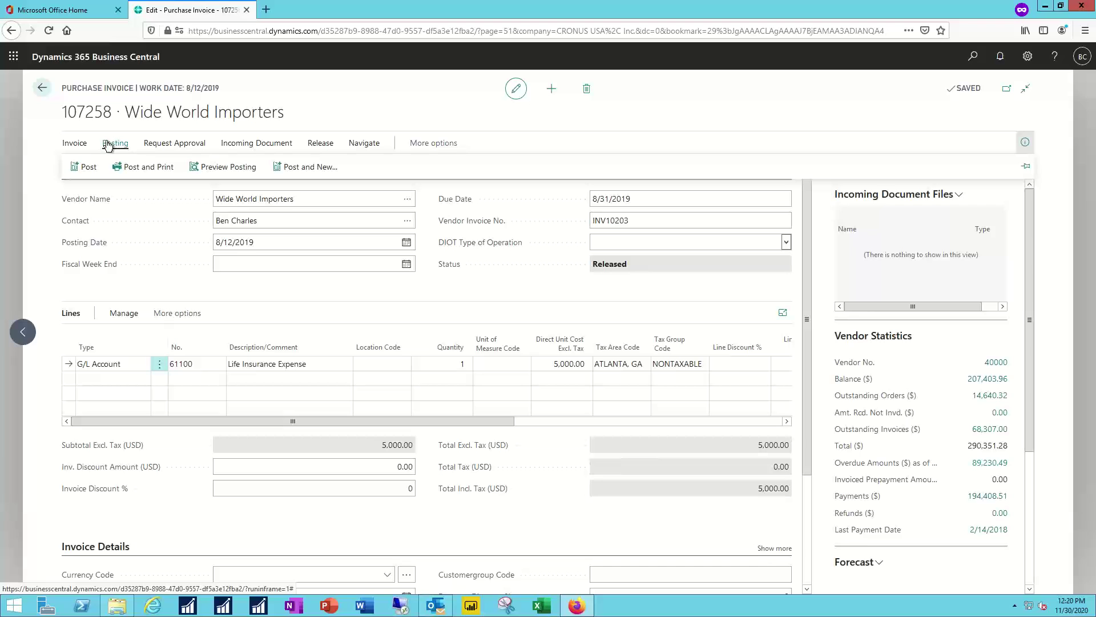
left_click(83, 169)
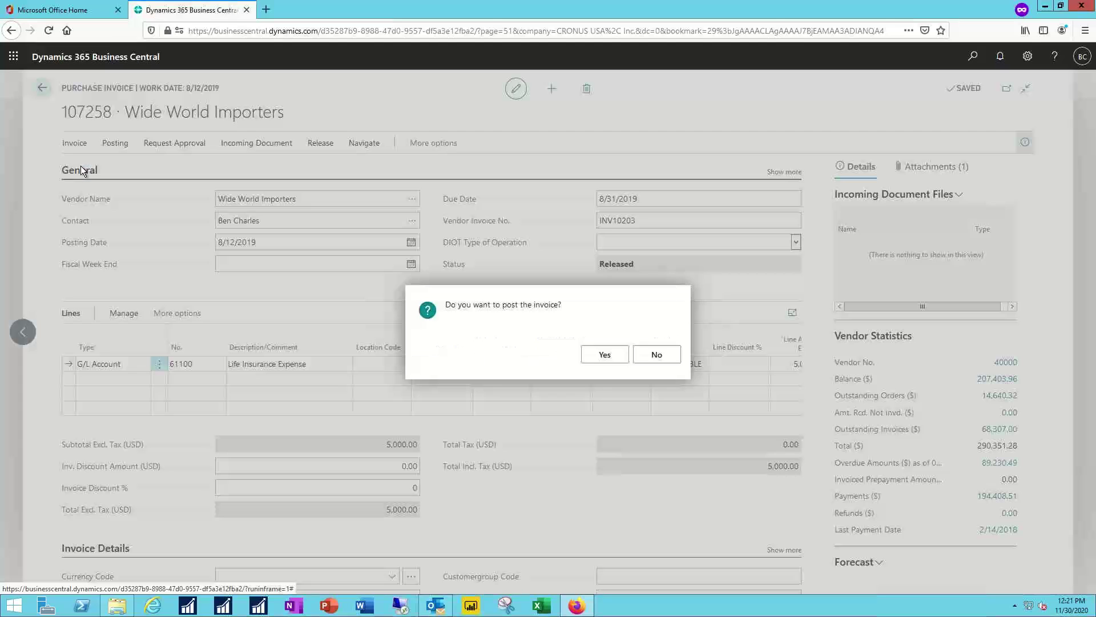
left_click(606, 359)
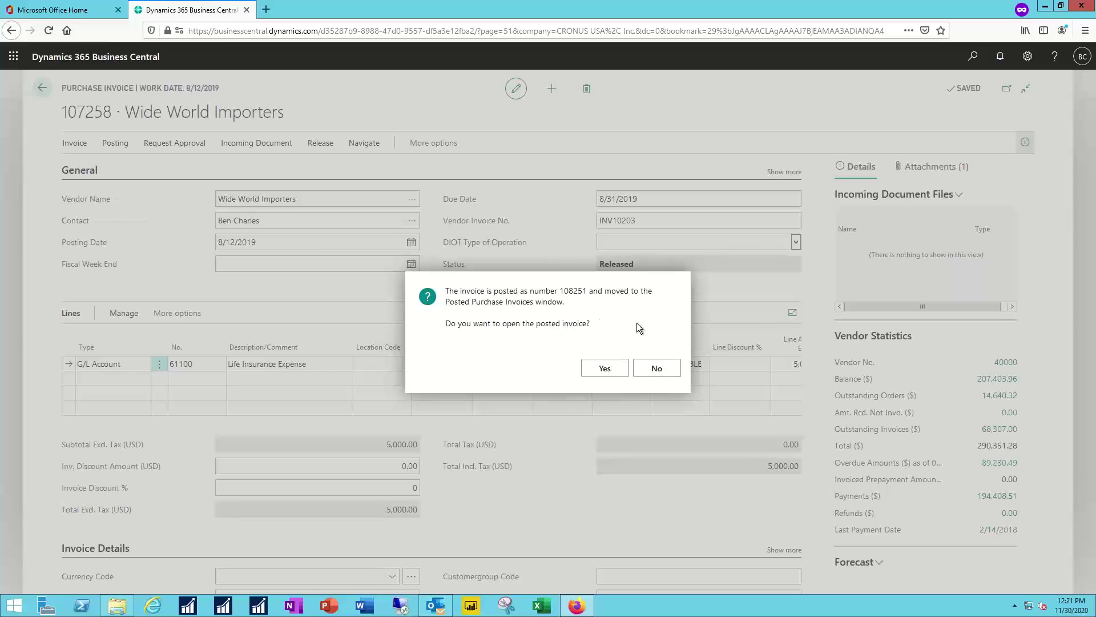
left_click(607, 370)
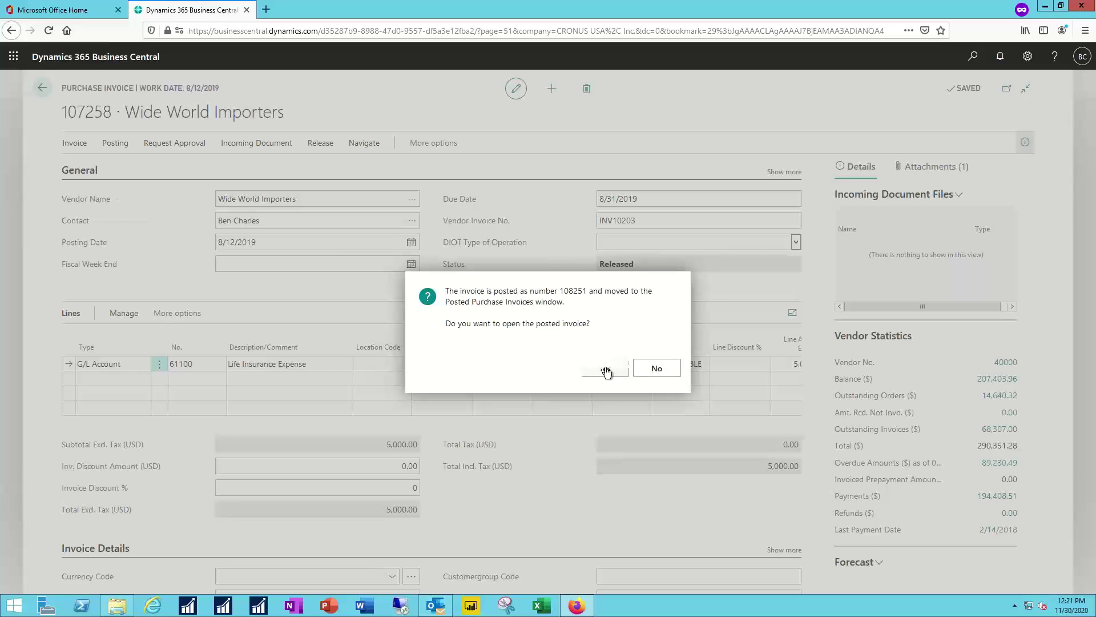